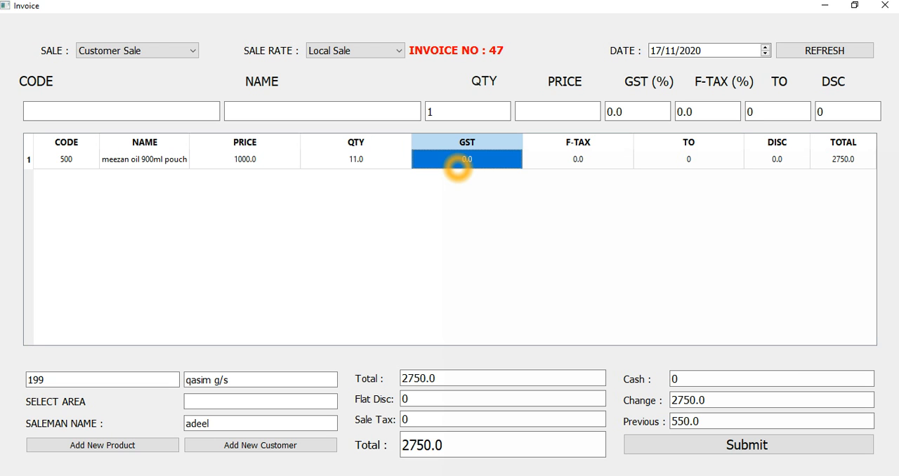
Remove the existing meezan oil line from the invoice and load the product meezan oil 900ml pouch by searching its name.
{"action": "double_click", "coordinate": [457, 167]}
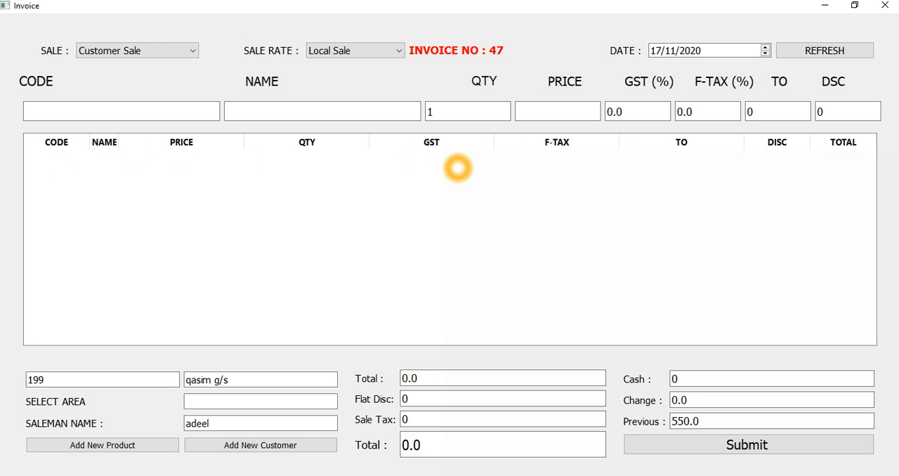
{"action": "left_click", "coordinate": [298, 111]}
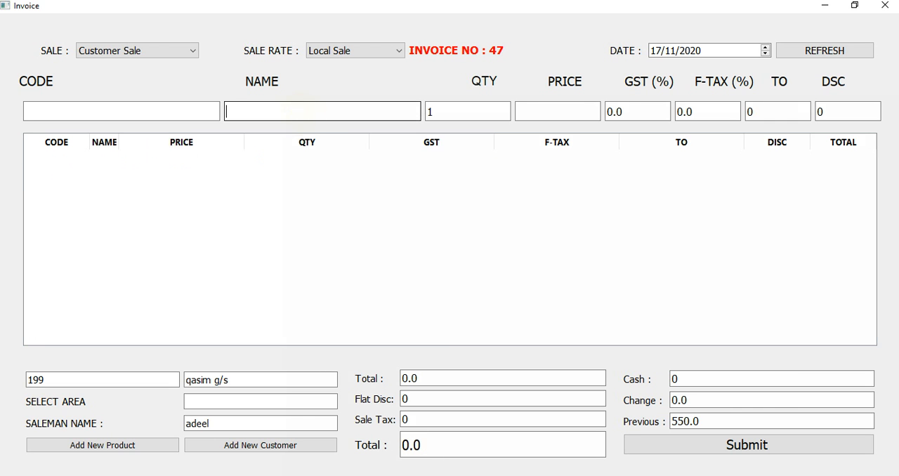
{"action": "type", "text": "mee"}
{"action": "key", "text": "Down"}
{"action": "key", "text": "Return"}
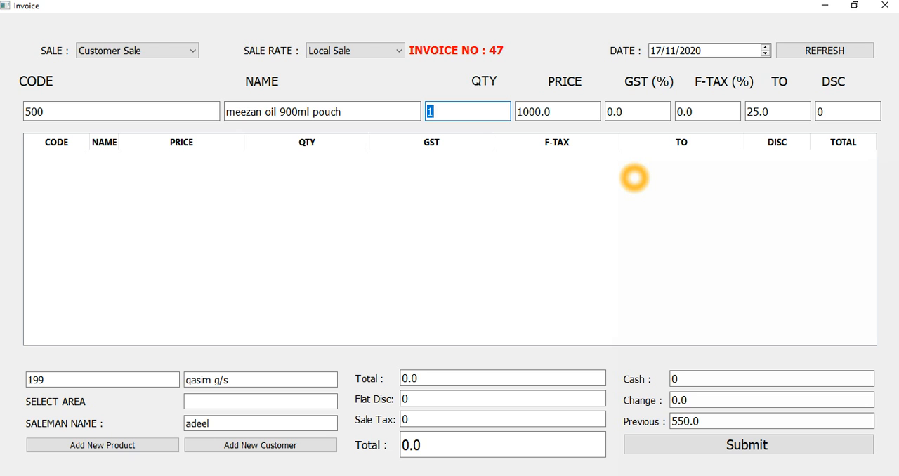
Add the loaded meezan oil 900ml pouch to the invoice with an entry quantity of 1 and its default TO of 25.0.
{"action": "key", "text": "Tab"}
{"action": "key", "text": "Tab"}
{"action": "key", "text": "Tab"}
{"action": "key", "text": "Tab"}
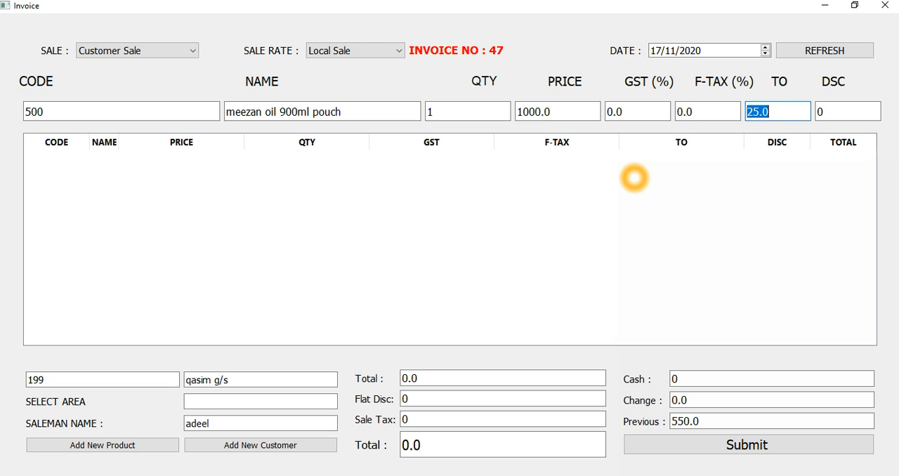
{"action": "key", "text": "shift+Tab"}
{"action": "key", "text": "shift+Tab"}
{"action": "key", "text": "shift+Tab"}
{"action": "key", "text": "shift+Tab"}
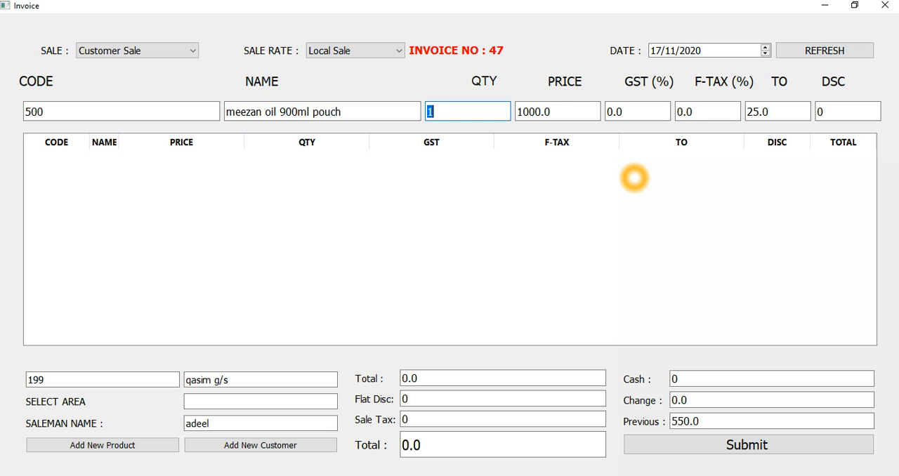
{"action": "key", "text": "Return"}
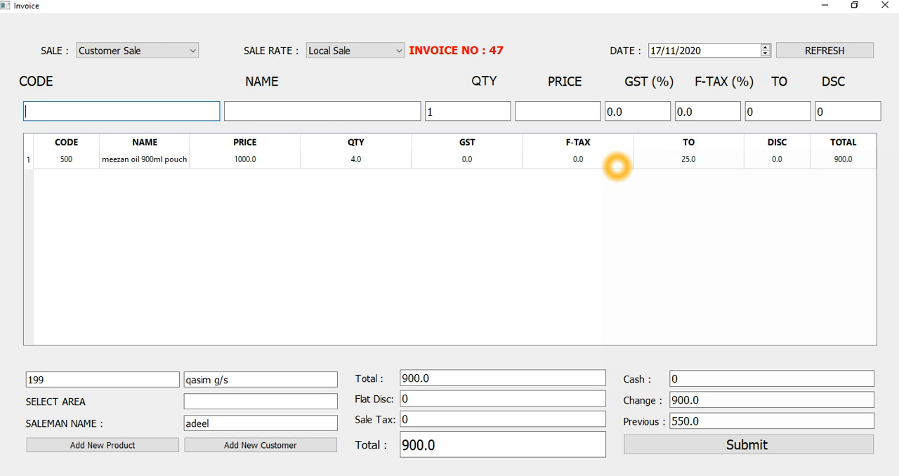
Reopen the meezan oil line, set its TO to 0 and its discount to 1, and add it back to the invoice.
{"action": "double_click", "coordinate": [617, 166]}
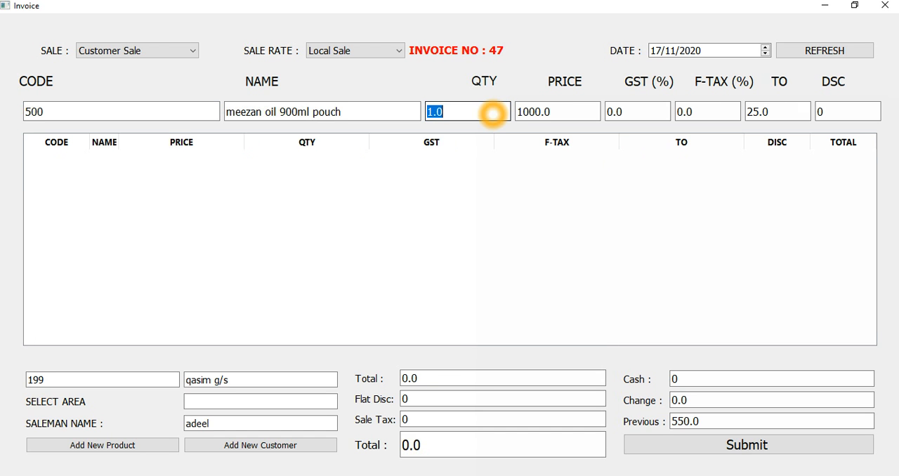
{"action": "key", "text": "Tab"}
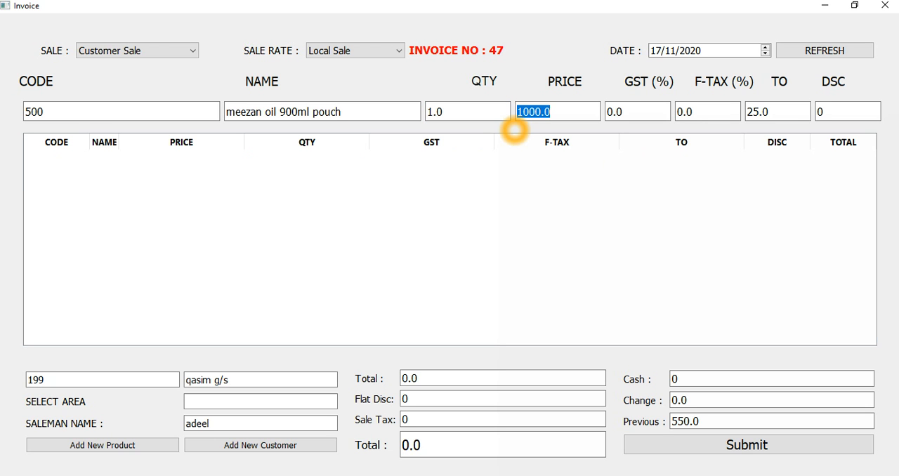
{"action": "key", "text": "Tab"}
{"action": "key", "text": "Tab"}
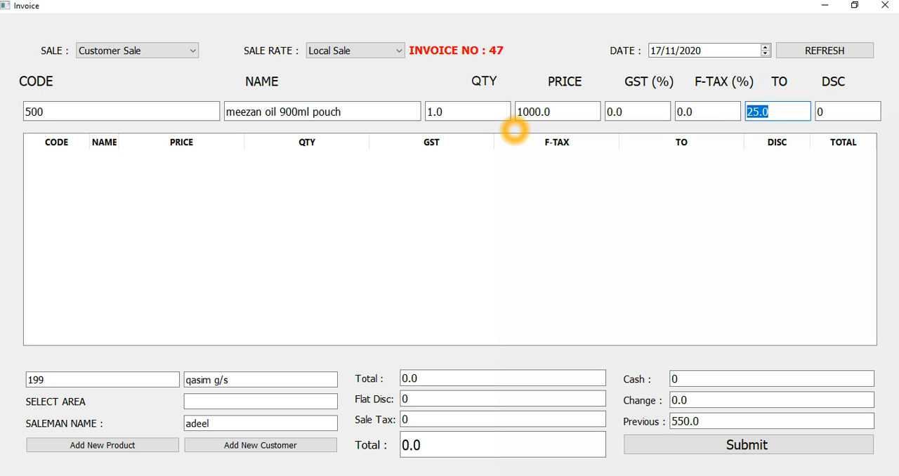
{"action": "type", "text": "0"}
{"action": "key", "text": "Tab"}
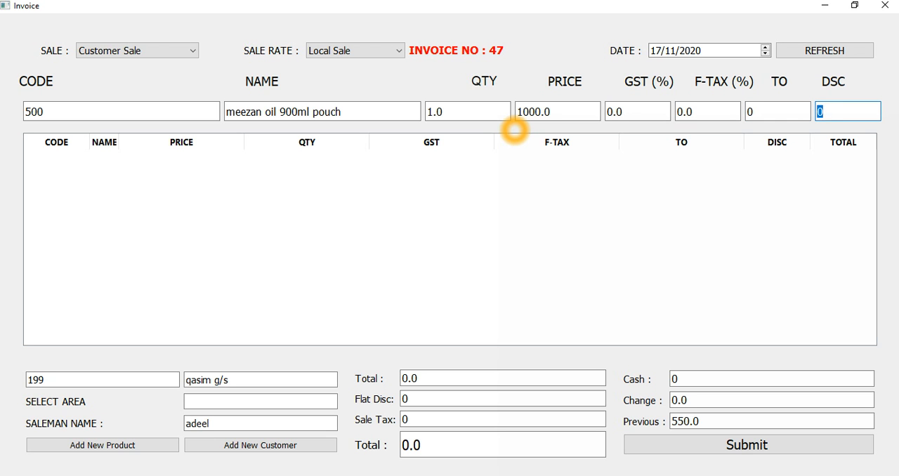
{"action": "type", "text": "1"}
{"action": "key", "text": "Return"}
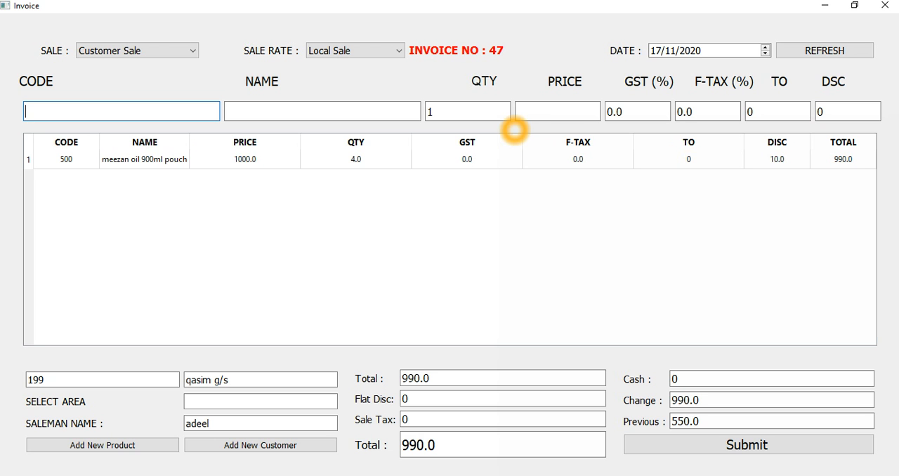
Reopen the meezan oil line, set its discount to 0, and add it back to the invoice.
{"action": "left_click", "coordinate": [851, 161]}
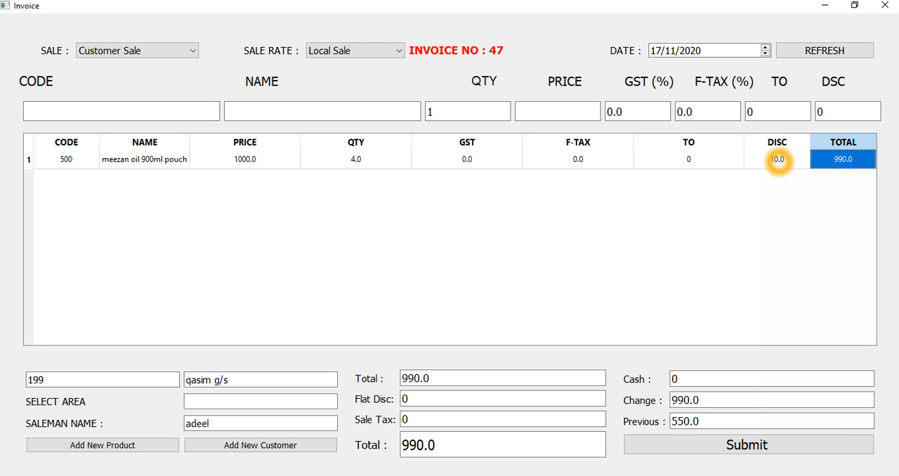
{"action": "double_click", "coordinate": [737, 165]}
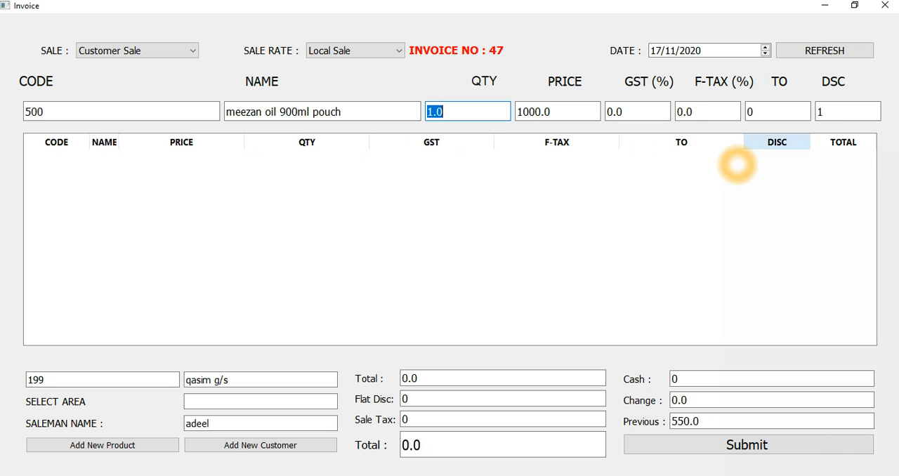
{"action": "double_click", "coordinate": [845, 116]}
{"action": "type", "text": "0"}
{"action": "key", "text": "Return"}
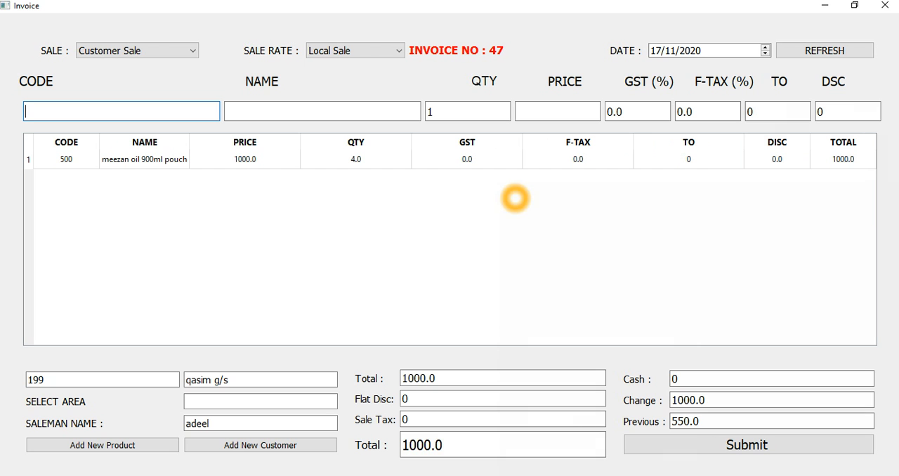
Find the product chillz spicy (1x48) rs.10/- (m) by name and add it to the invoice with a line quantity of 48.
{"action": "left_click", "coordinate": [108, 111]}
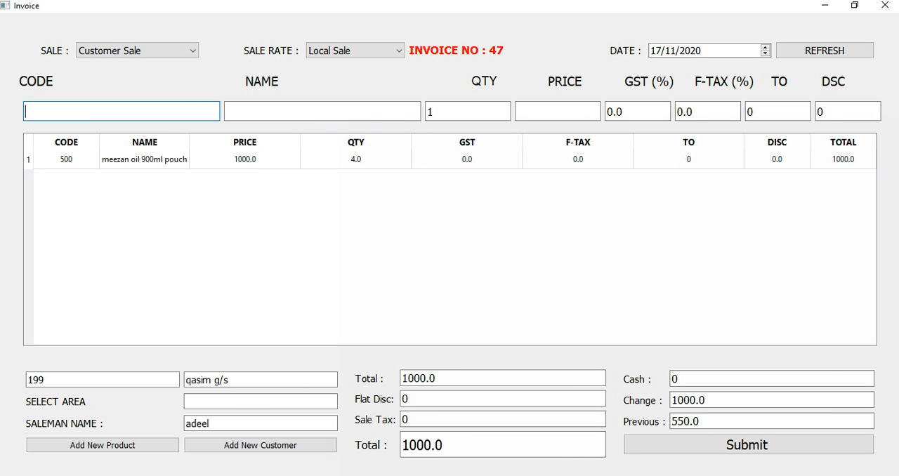
{"action": "key", "text": "Tab"}
{"action": "type", "text": "co"}
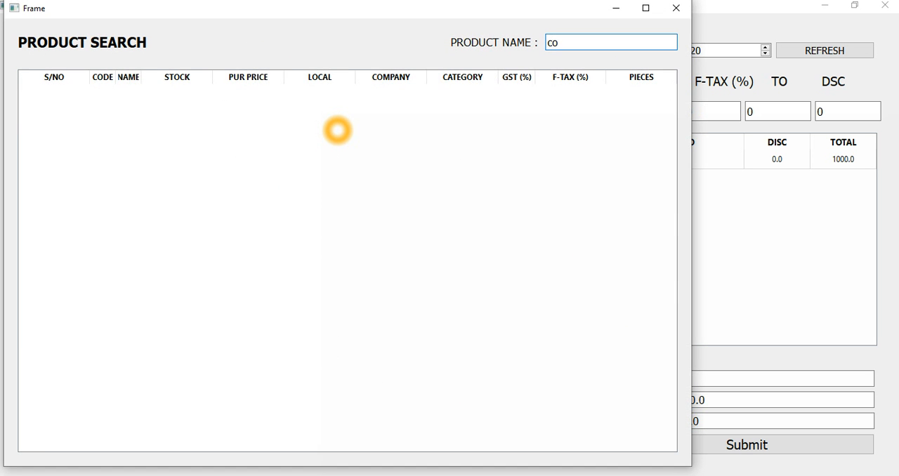
{"action": "key", "text": "BackSpace"}
{"action": "key", "text": "Tab"}
{"action": "key", "text": "Down"}
{"action": "key", "text": "Return"}
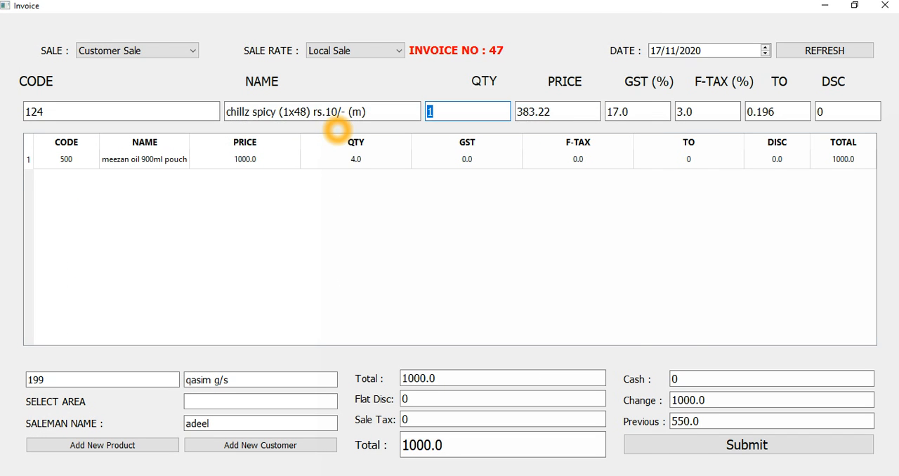
{"action": "type", "text": "48"}
{"action": "key", "text": "Return"}
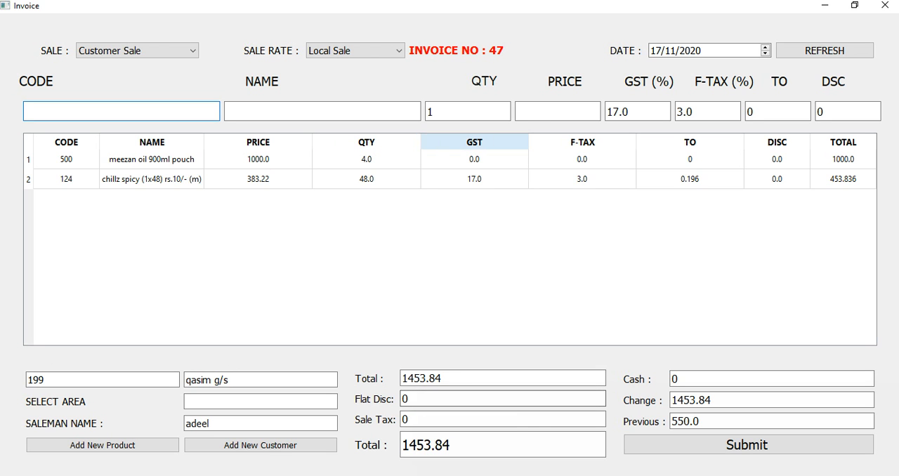
Delete the chillz spicy line from the invoice.
{"action": "left_click", "coordinate": [271, 113]}
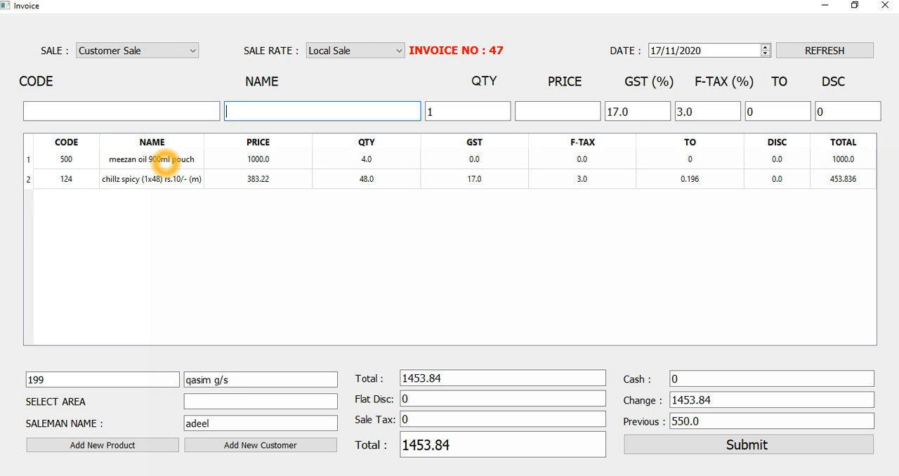
{"action": "left_click", "coordinate": [259, 180]}
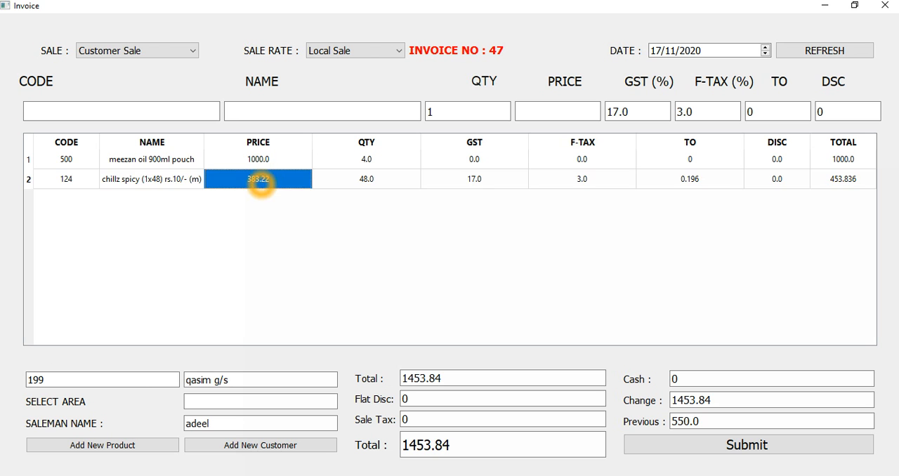
{"action": "key", "text": "Delete"}
Add meezan oil 900ml pouch as a second, free line by entering f0.1 as its quantity.
{"action": "left_click", "coordinate": [295, 110]}
{"action": "left_click", "coordinate": [690, 143]}
{"action": "left_click", "coordinate": [320, 116]}
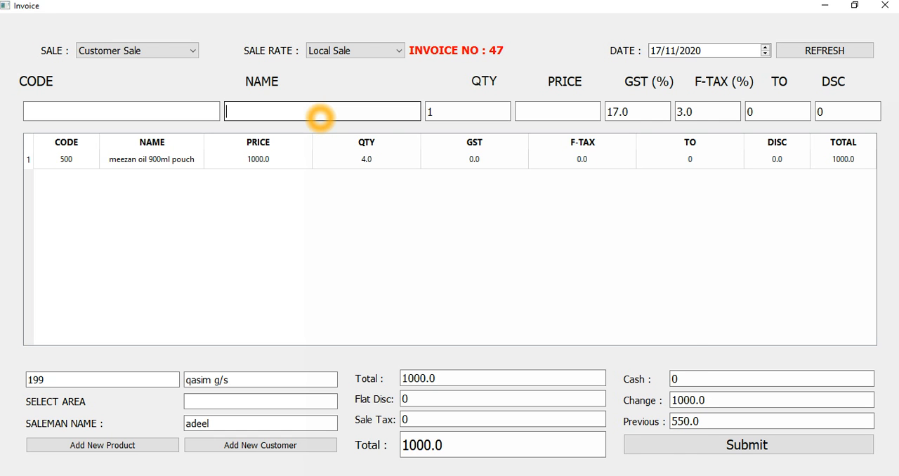
{"action": "type", "text": "me"}
{"action": "key", "text": "Return"}
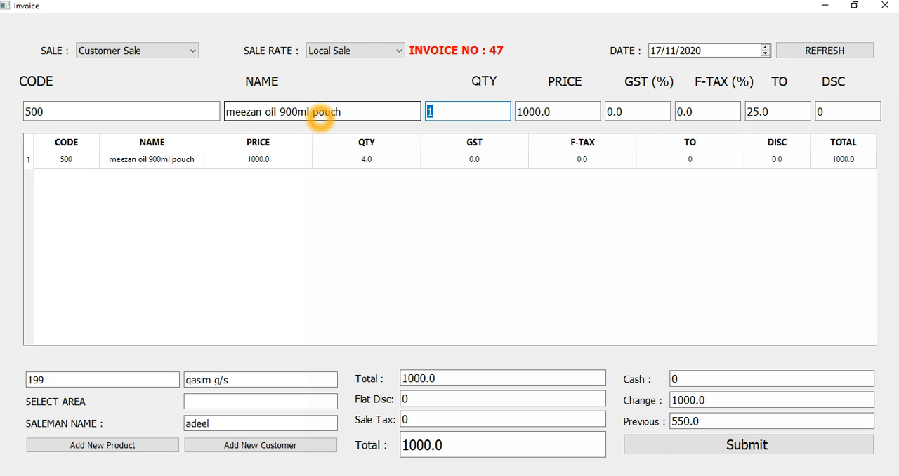
{"action": "type", "text": "f0.1"}
{"action": "key", "text": "Return"}
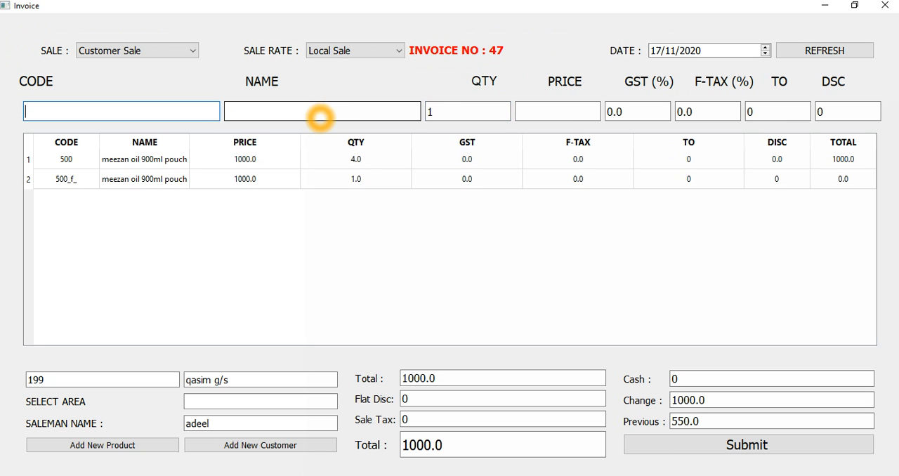
Delete the free meezan oil line with code 500_f_ from the invoice.
{"action": "left_click", "coordinate": [361, 181]}
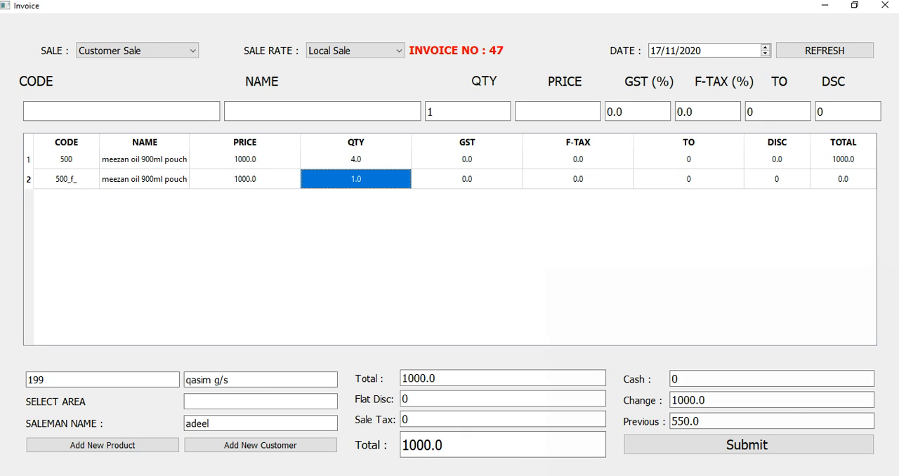
{"action": "left_click", "coordinate": [467, 179]}
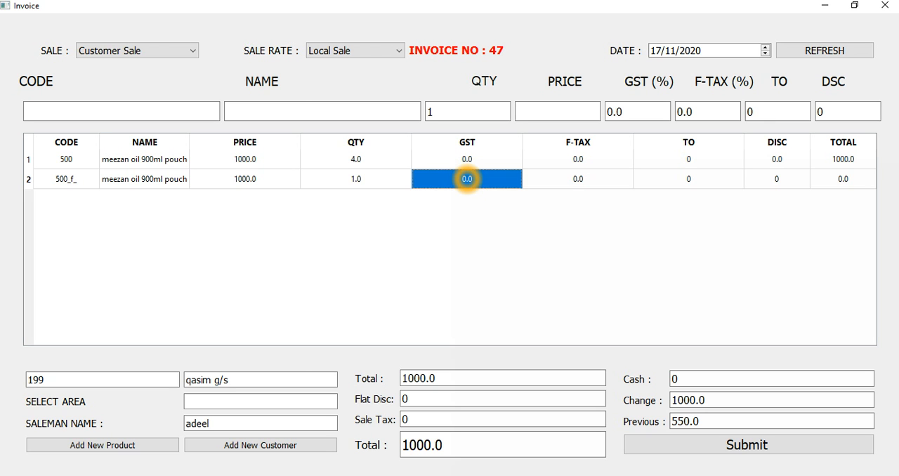
{"action": "key", "text": "Delete"}
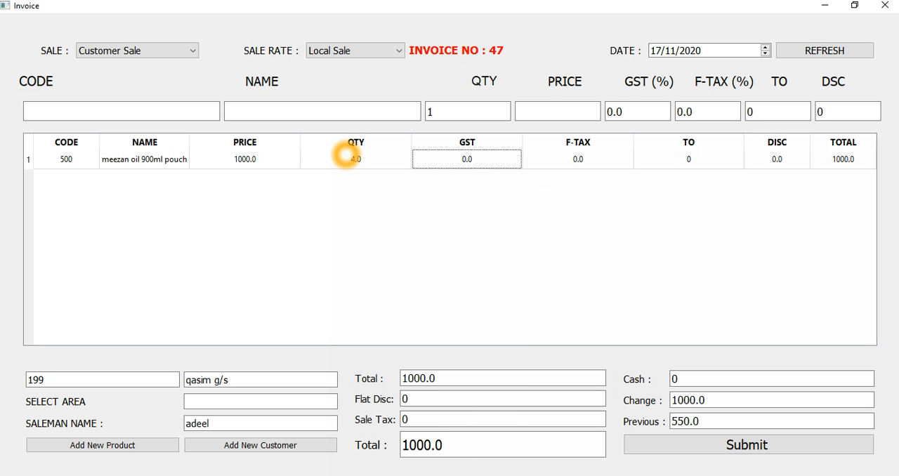
Try the free-quantity entries f1 and f0.2 in the product quantity, and clear the quantity.
{"action": "left_click", "coordinate": [469, 117]}
{"action": "key", "text": "BackSpace"}
{"action": "type", "text": "f1"}
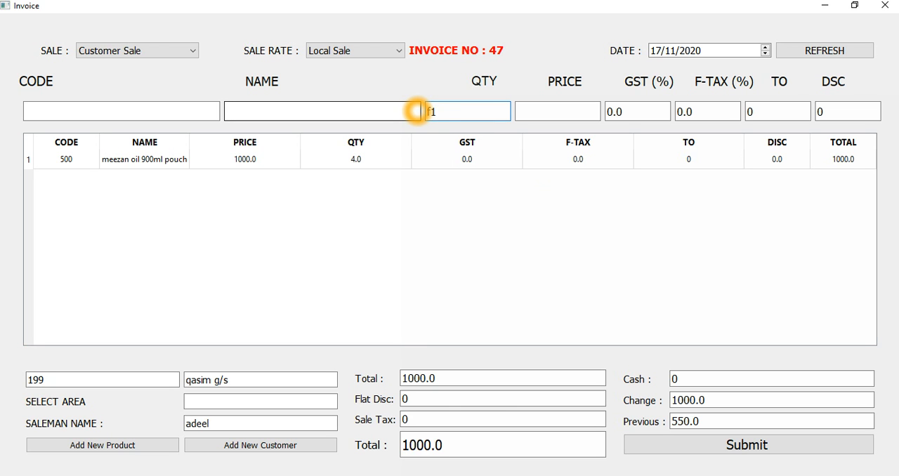
{"action": "key", "text": "BackSpace"}
{"action": "type", "text": "0.2"}
{"action": "key", "text": "BackSpace"}
{"action": "key", "text": "BackSpace"}
{"action": "key", "text": "BackSpace"}
{"action": "key", "text": "BackSpace"}
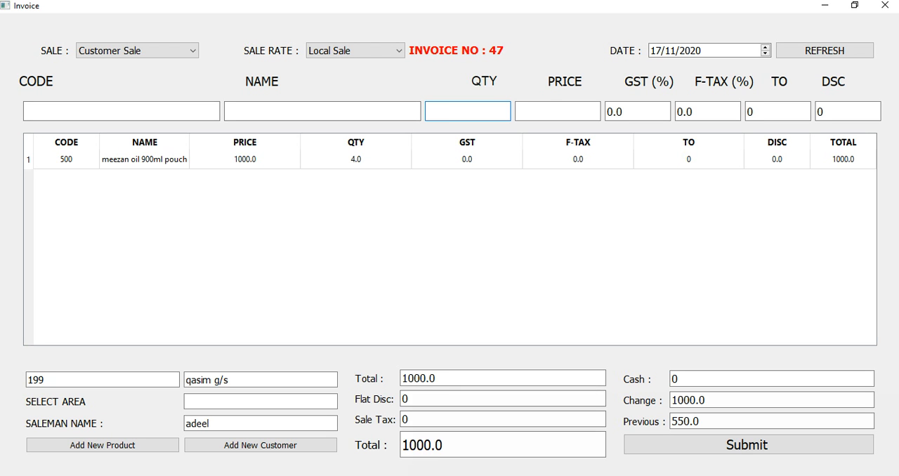
Try flat discounts of 10 and 20 on the invoice, and reset the flat discount to 0.
{"action": "left_click", "coordinate": [433, 399]}
{"action": "left_click", "coordinate": [366, 398]}
{"action": "left_click", "coordinate": [358, 399]}
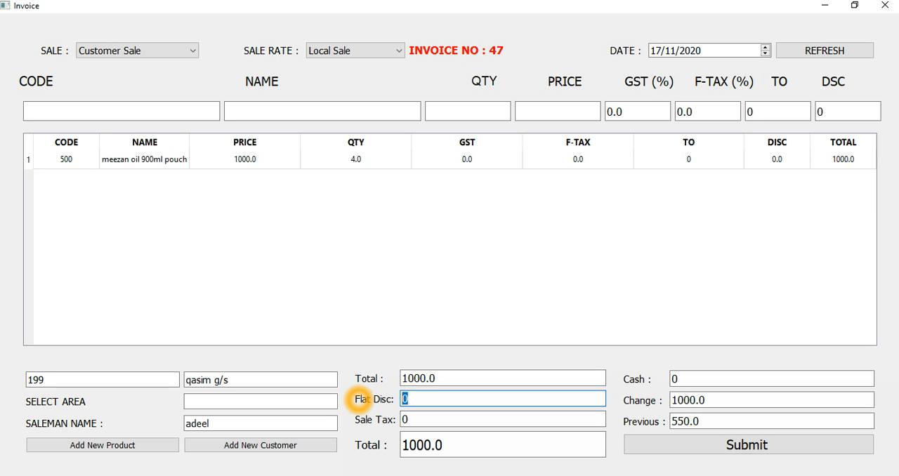
{"action": "type", "text": "10"}
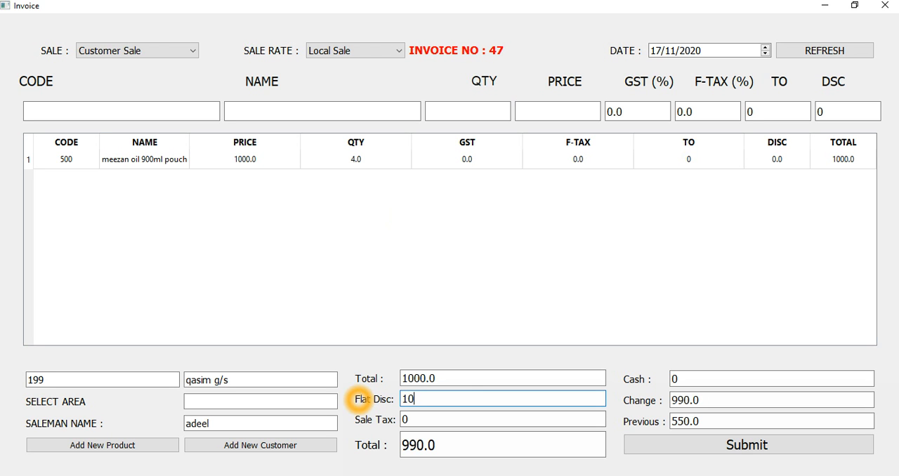
{"action": "key", "text": "BackSpace"}
{"action": "key", "text": "BackSpace"}
{"action": "type", "text": "20"}
{"action": "key", "text": "BackSpace"}
{"action": "key", "text": "BackSpace"}
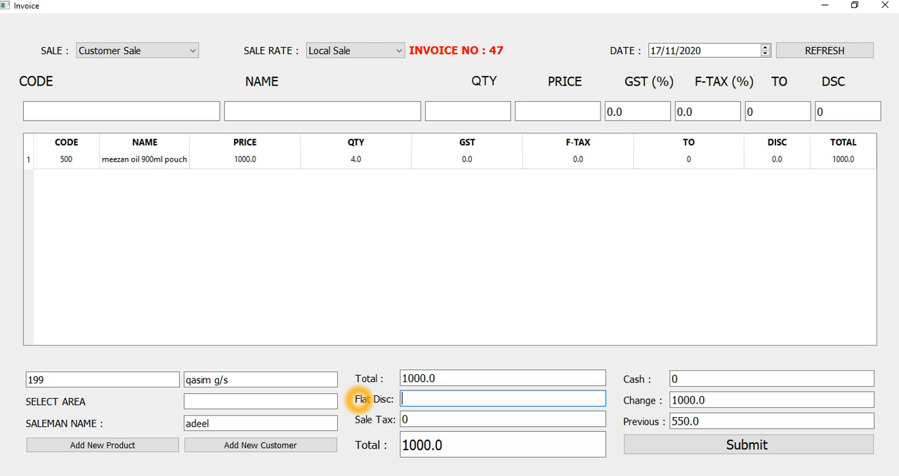
{"action": "type", "text": "0"}
Submit the invoice without any sale tax and decline printing it.
{"action": "key", "text": "Tab"}
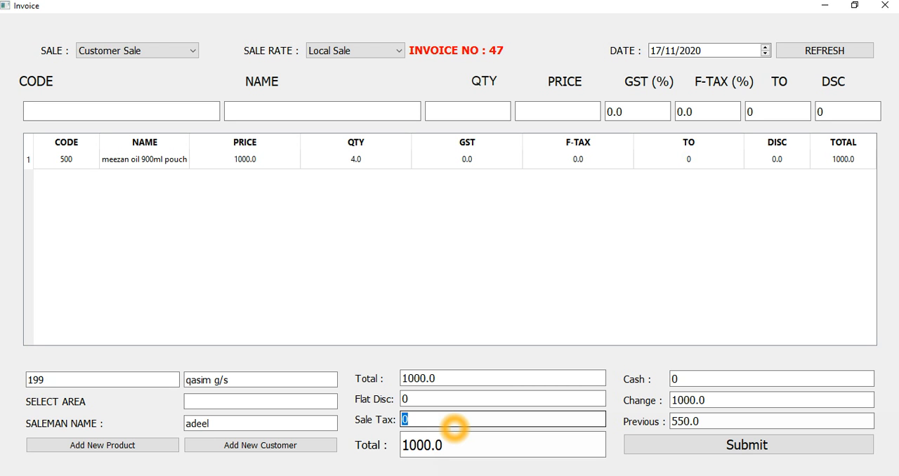
{"action": "key", "text": "Return"}
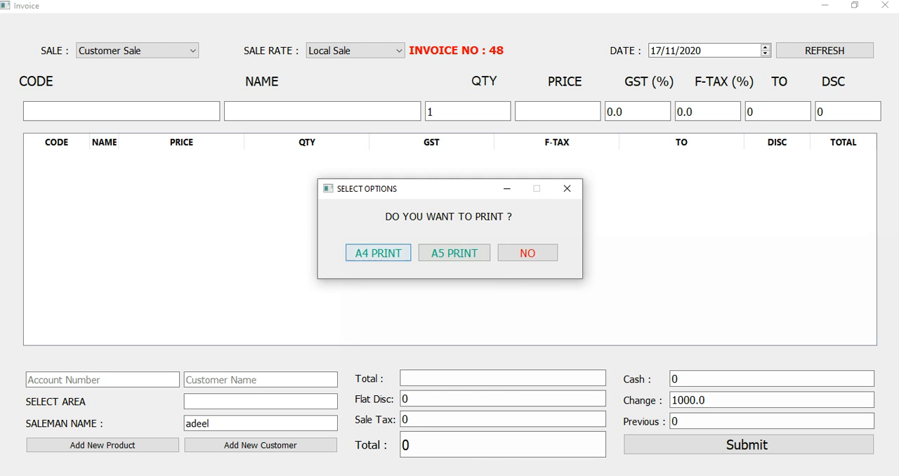
{"action": "left_click", "coordinate": [450, 252]}
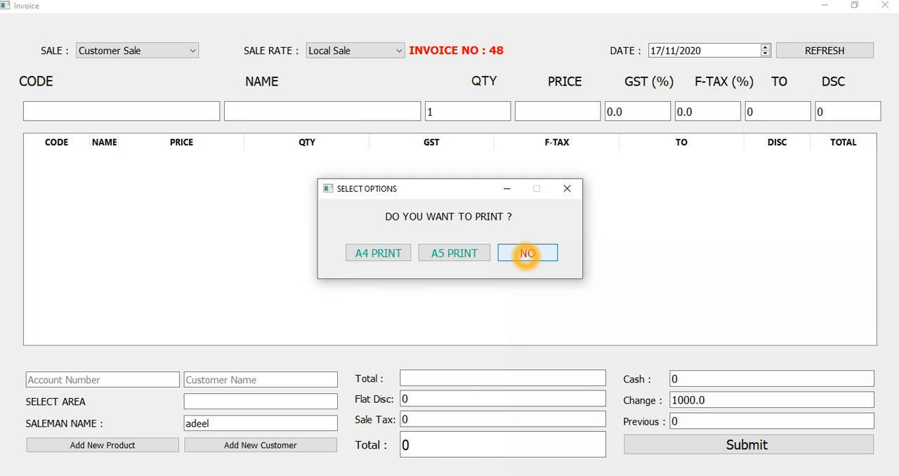
{"action": "left_click", "coordinate": [527, 253]}
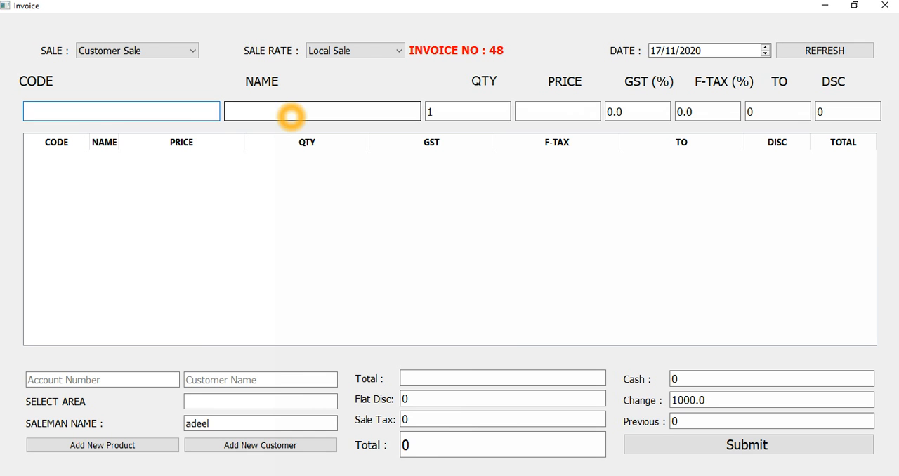
Keep the sale rate at Local Sale, search products for "me", and load the Meezan Oil 900Ml Pouch into the invoice entry.
{"action": "left_click", "coordinate": [349, 50]}
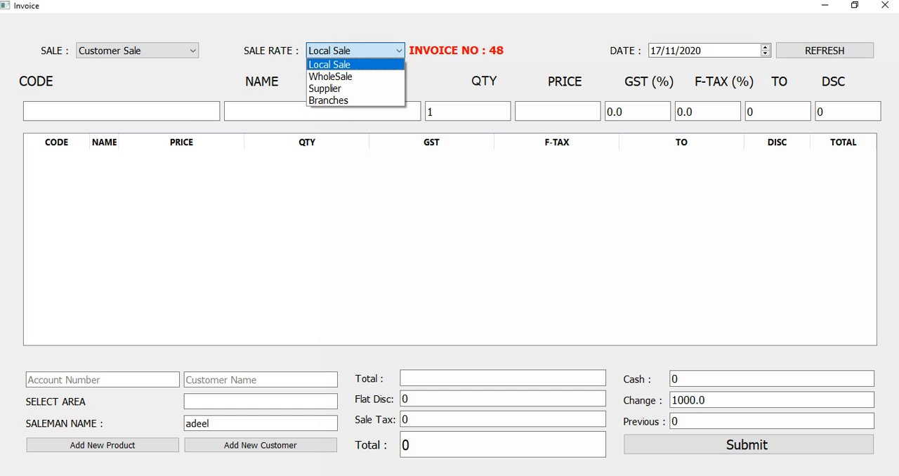
{"action": "left_click", "coordinate": [341, 62]}
{"action": "left_click", "coordinate": [341, 52]}
{"action": "left_click", "coordinate": [351, 51]}
{"action": "left_click", "coordinate": [110, 111]}
{"action": "left_click", "coordinate": [236, 106]}
{"action": "type", "text": "me"}
{"action": "key", "text": "Down"}
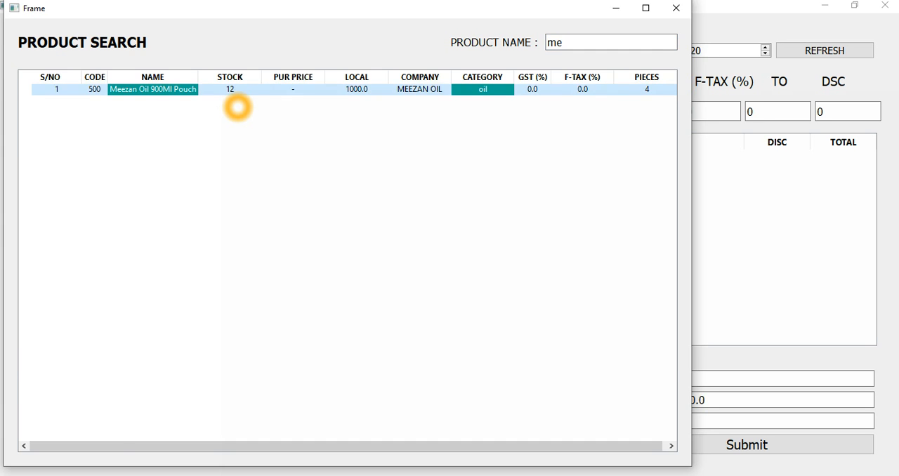
{"action": "key", "text": "Return"}
{"action": "key", "text": "Return"}
Clear the product name, search again for "me", and reselect the Meezan Oil 900Ml Pouch from the results.
{"action": "triple_click", "coordinate": [356, 112]}
{"action": "key", "text": "BackSpace"}
{"action": "type", "text": "me"}
{"action": "key", "text": "Down"}
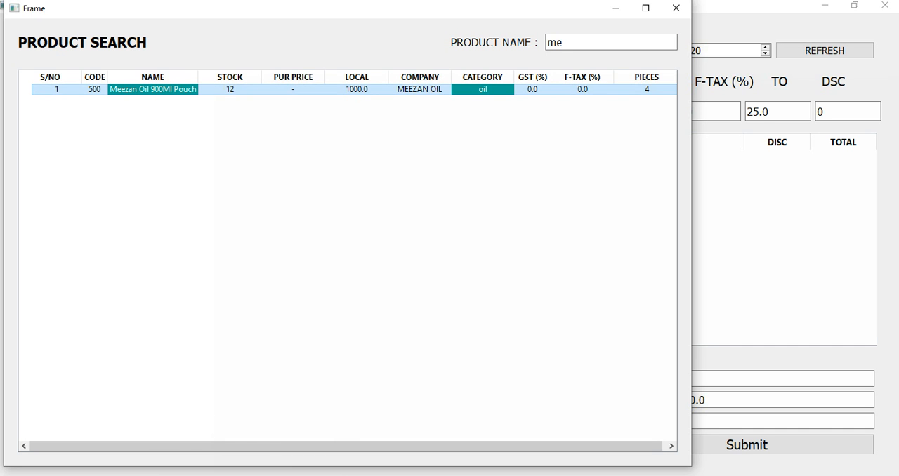
{"action": "left_click", "coordinate": [238, 94]}
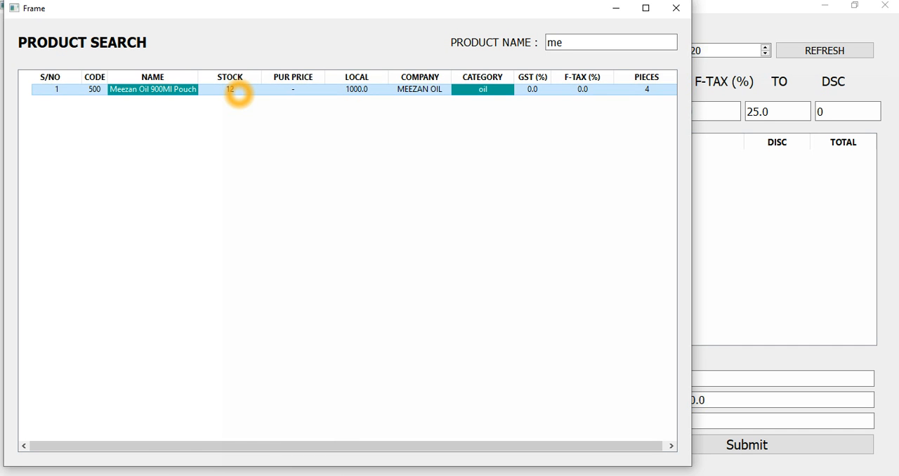
{"action": "key", "text": "Return"}
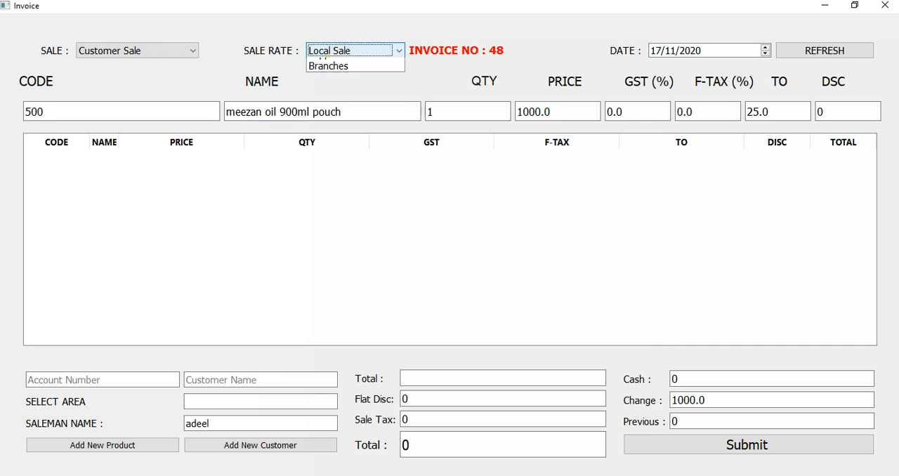
Set the sale rate to WholeSale and reload product code 500 at that rate.
{"action": "left_click", "coordinate": [322, 52]}
{"action": "left_click", "coordinate": [337, 78]}
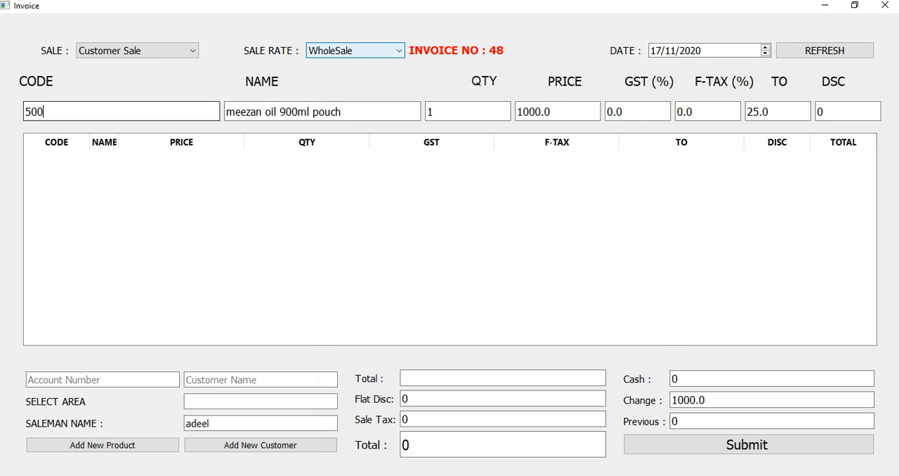
{"action": "key", "text": "Return"}
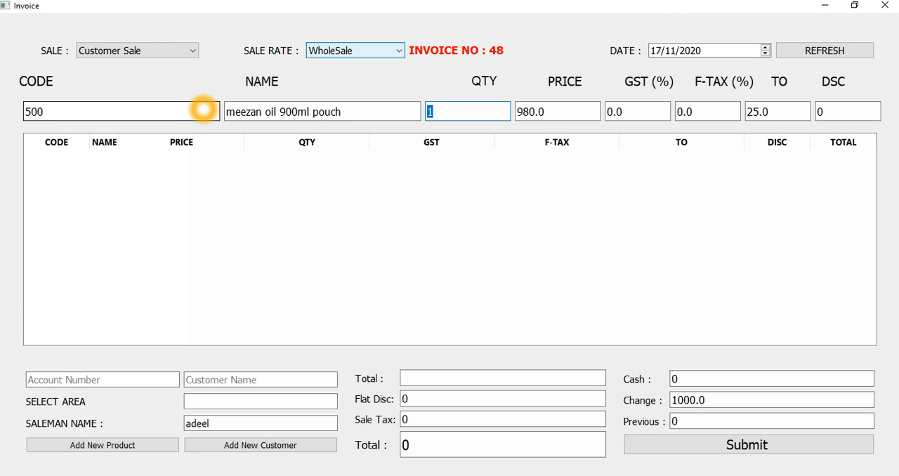
{"action": "left_click", "coordinate": [203, 110]}
{"action": "key", "text": "Return"}
{"action": "key", "text": "Return"}
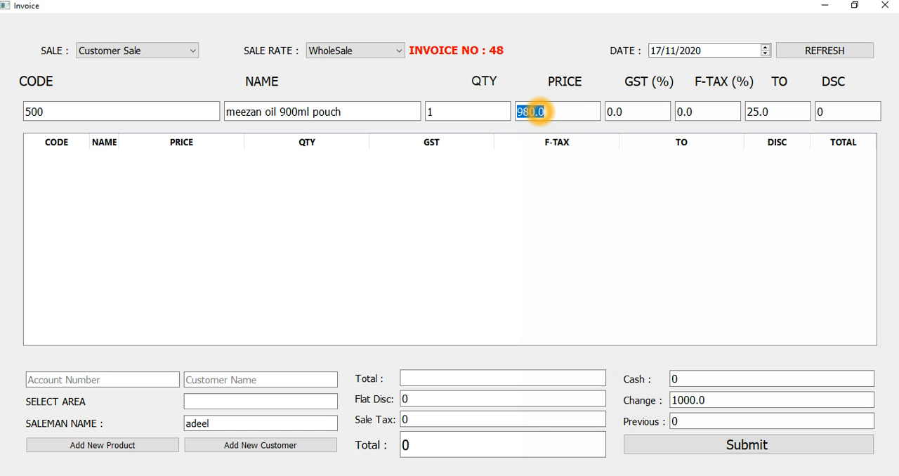
Set the sale rate to Supplier, reload product code 500, and check its price and tax fields.
{"action": "left_click", "coordinate": [373, 51]}
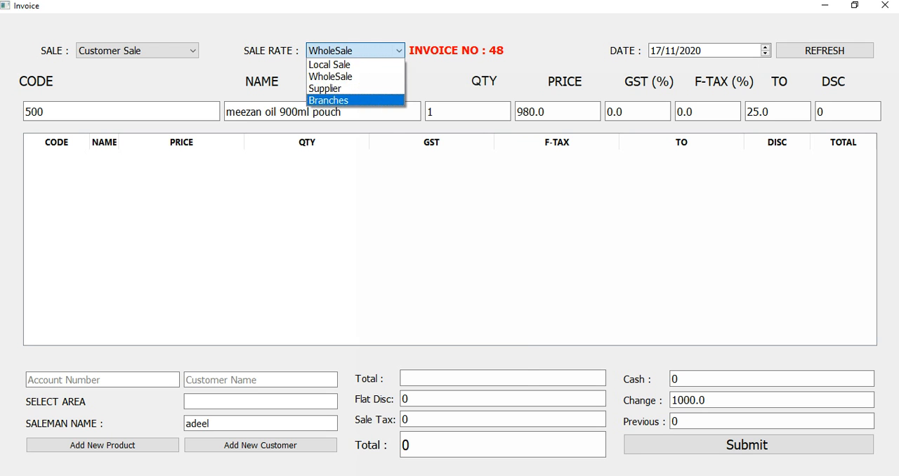
{"action": "left_click", "coordinate": [538, 113]}
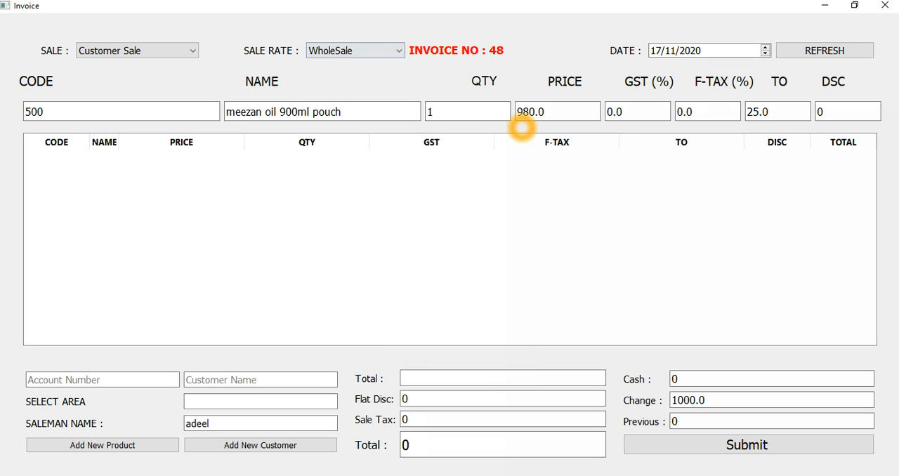
{"action": "left_click", "coordinate": [337, 50]}
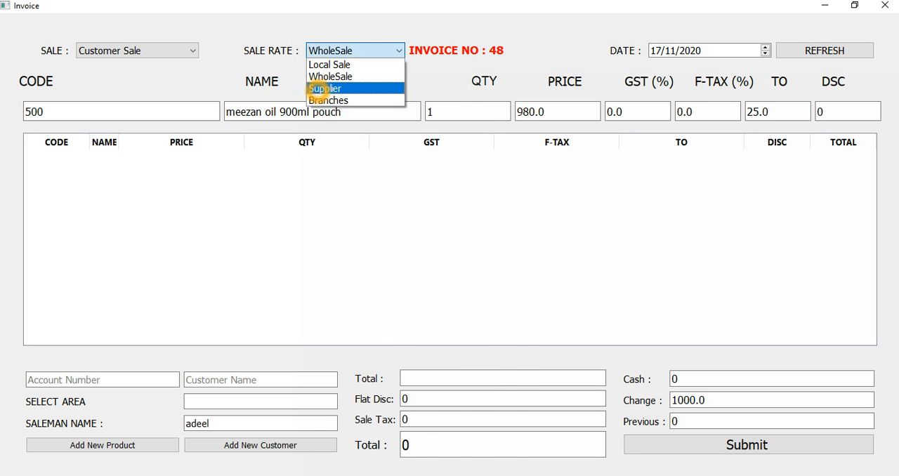
{"action": "left_click", "coordinate": [316, 89]}
{"action": "left_click", "coordinate": [188, 107]}
{"action": "key", "text": "Return"}
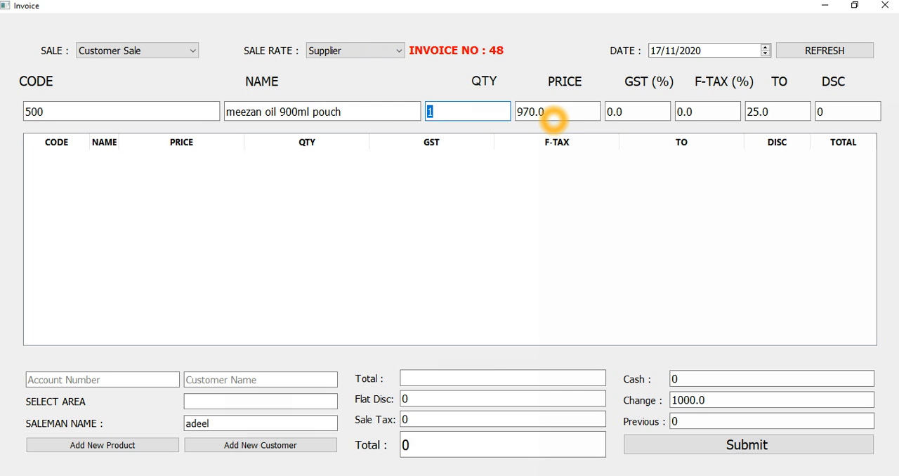
{"action": "left_click", "coordinate": [530, 113]}
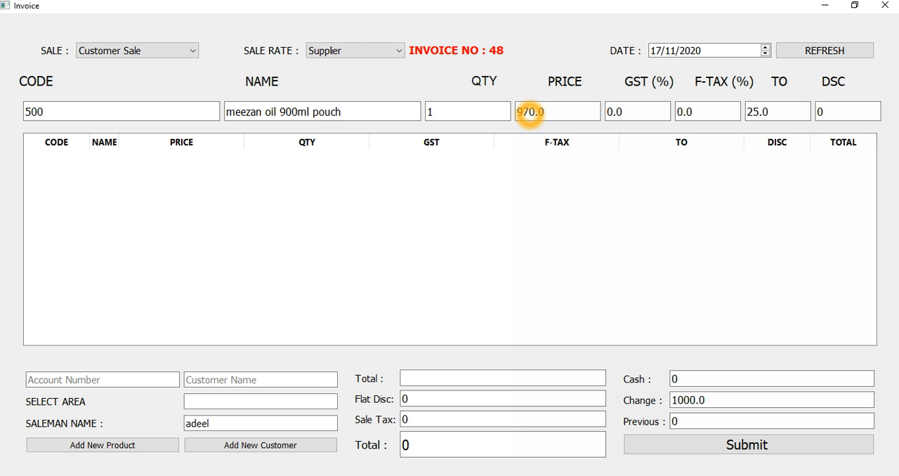
{"action": "key", "text": "Return"}
{"action": "left_click", "coordinate": [643, 116]}
{"action": "left_click", "coordinate": [685, 109]}
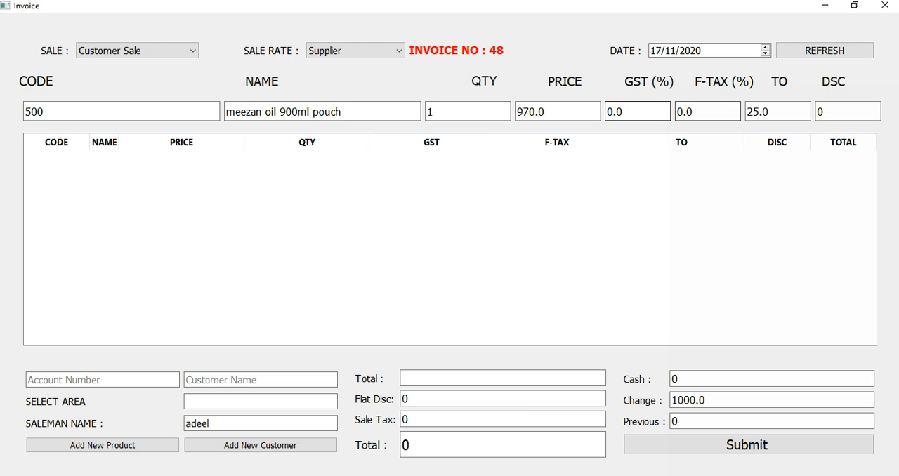
Try the invoice date 15/11/2020 and return it to 17/11/2020.
{"action": "left_click", "coordinate": [660, 53]}
{"action": "left_click", "coordinate": [656, 51]}
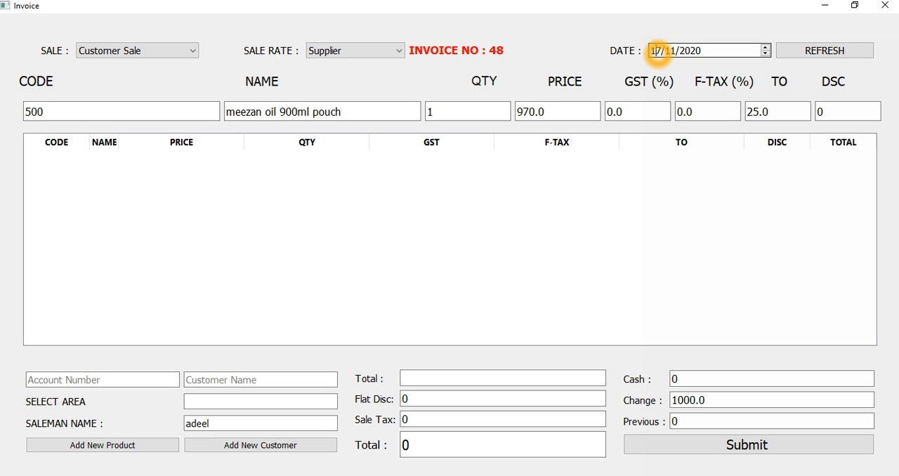
{"action": "key", "text": "Down"}
{"action": "scroll", "coordinate": [657, 50], "scroll_direction": "down", "scroll_amount": 1}
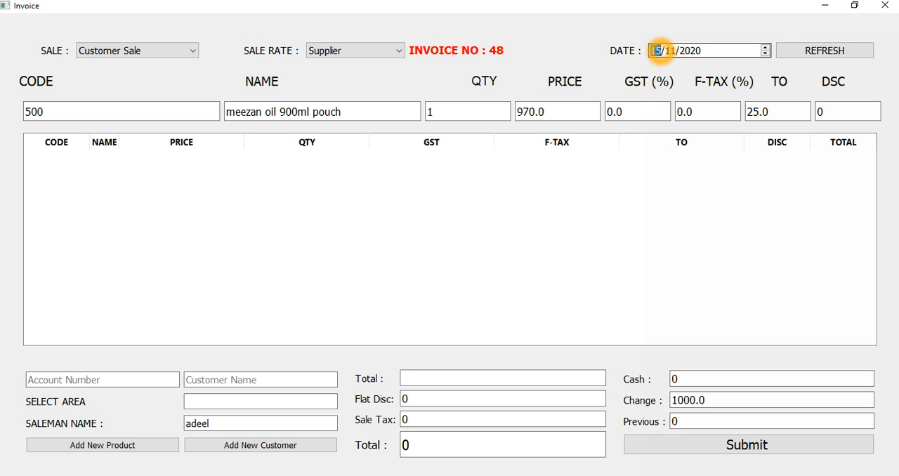
{"action": "scroll", "coordinate": [657, 50], "scroll_direction": "up", "scroll_amount": 1}
{"action": "scroll", "coordinate": [658, 51], "scroll_direction": "up", "scroll_amount": 1}
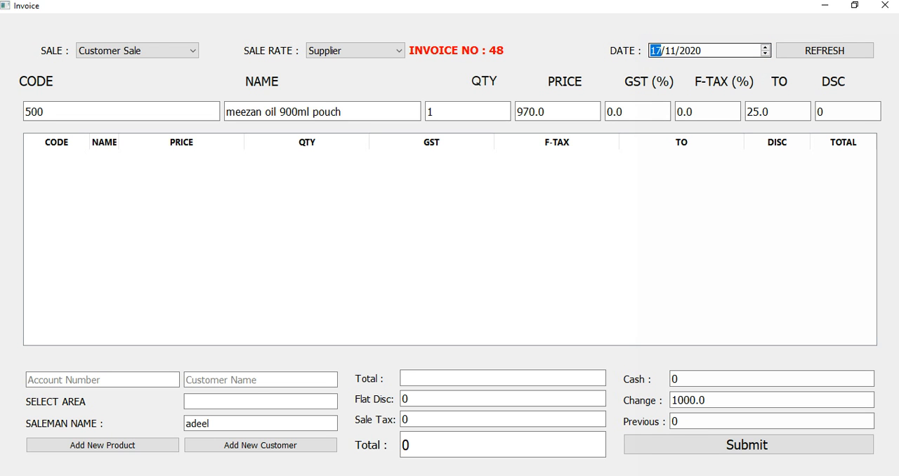
Add the meezan oil 900ml pouch to the invoice with a quantity of 4.
{"action": "left_click", "coordinate": [364, 111]}
{"action": "key", "text": "Return"}
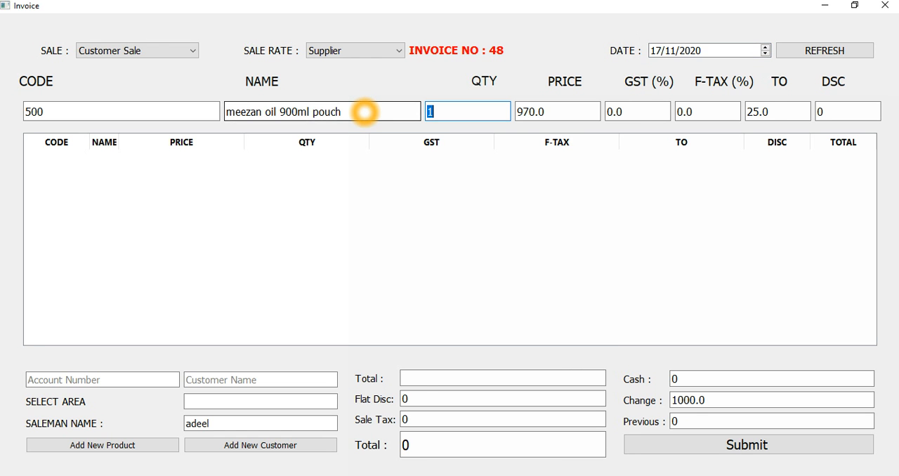
{"action": "type", "text": "4"}
{"action": "key", "text": "Return"}
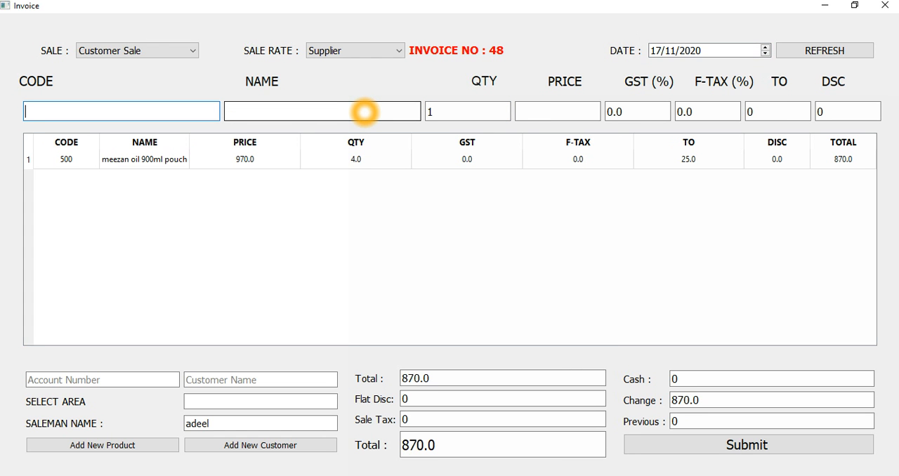
Search products for "k" and add the kur super flavor bbq 24pack to the invoice with a quantity of 24.
{"action": "left_click", "coordinate": [365, 112]}
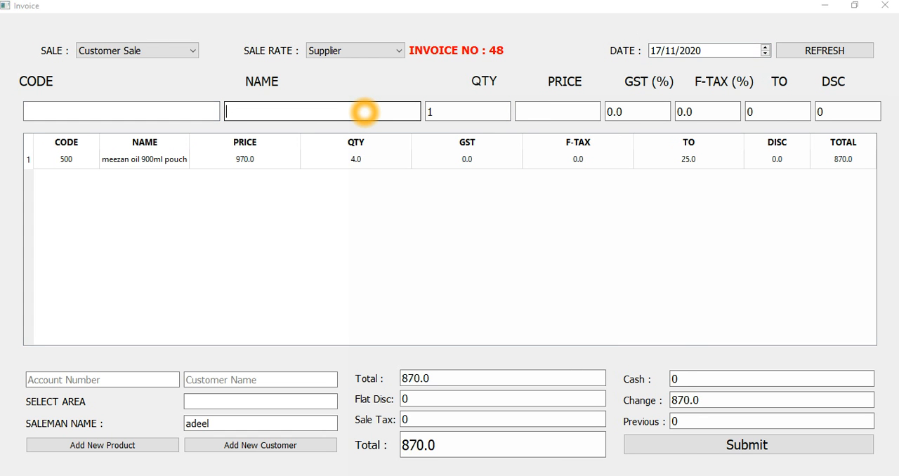
{"action": "key", "text": "Return"}
{"action": "type", "text": "k"}
{"action": "key", "text": "Return"}
{"action": "type", "text": "24"}
{"action": "key", "text": "Return"}
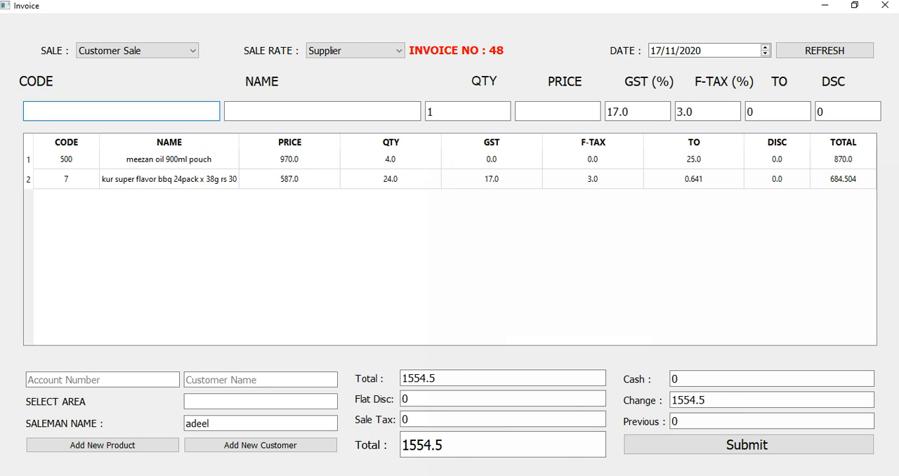
Refresh the invoice to clear its lines, and load product code 500 in the product update form.
{"action": "left_click", "coordinate": [818, 50]}
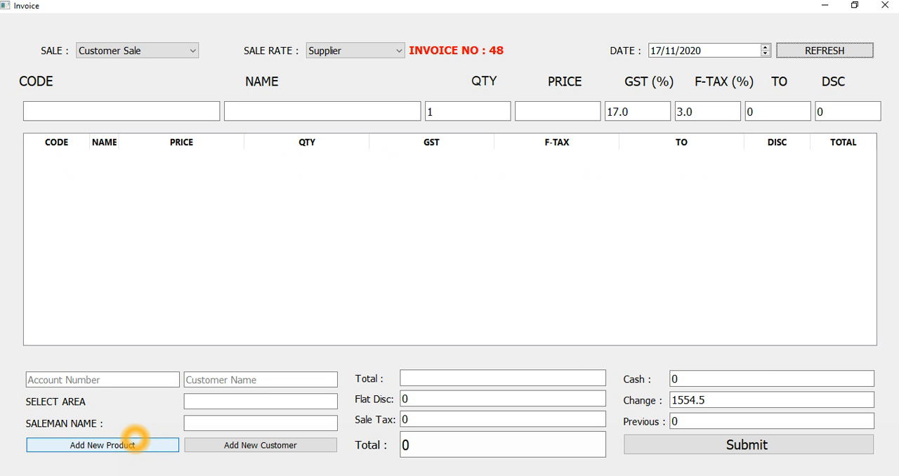
{"action": "left_click", "coordinate": [135, 443]}
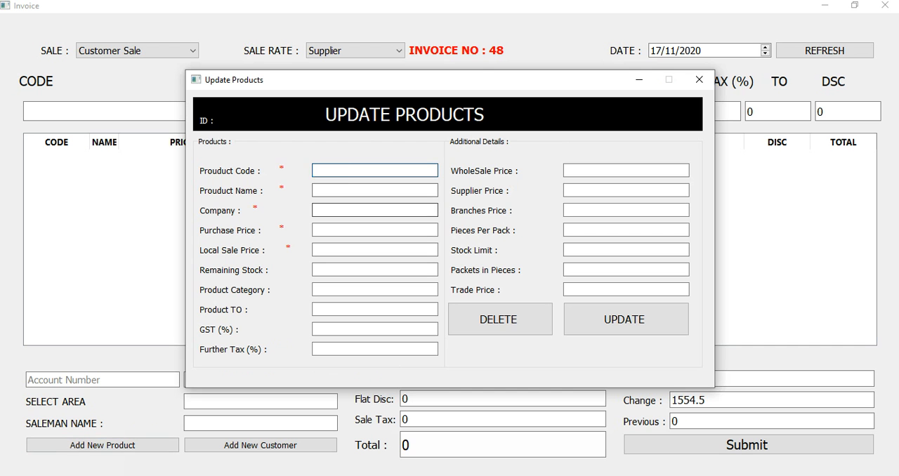
{"action": "left_click", "coordinate": [337, 176]}
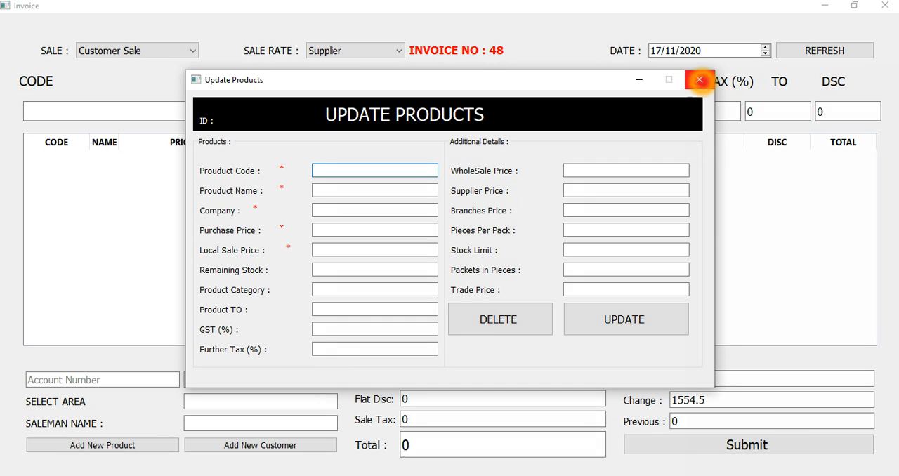
{"action": "left_click", "coordinate": [699, 79]}
{"action": "left_click", "coordinate": [103, 444]}
{"action": "left_click", "coordinate": [401, 169]}
{"action": "left_click", "coordinate": [457, 176]}
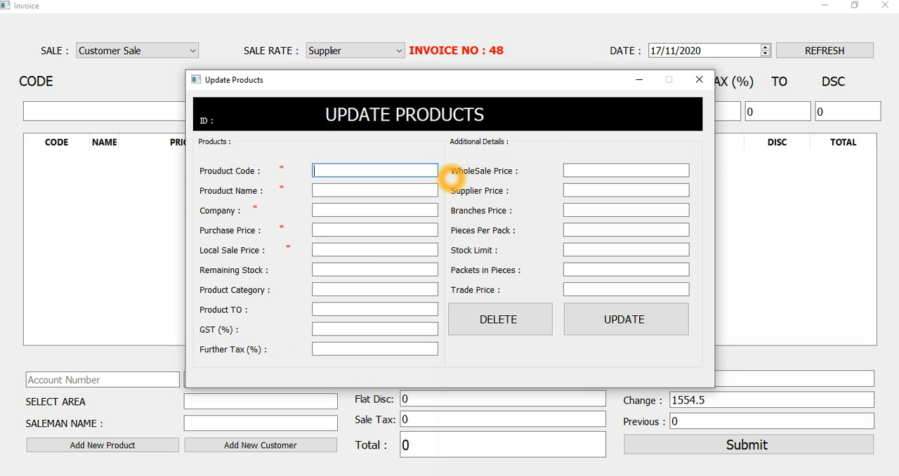
{"action": "type", "text": "500"}
{"action": "key", "text": "Return"}
{"action": "key", "text": "Tab"}
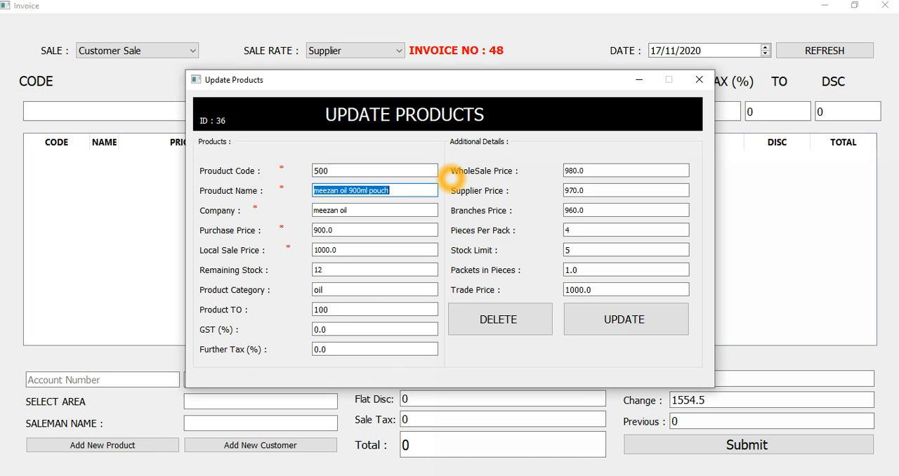
Set the product's local sale price to 1100 and purchase price to 1000, save the update, and close the form.
{"action": "key", "text": "Tab"}
{"action": "key", "text": "Tab"}
{"action": "key", "text": "Tab"}
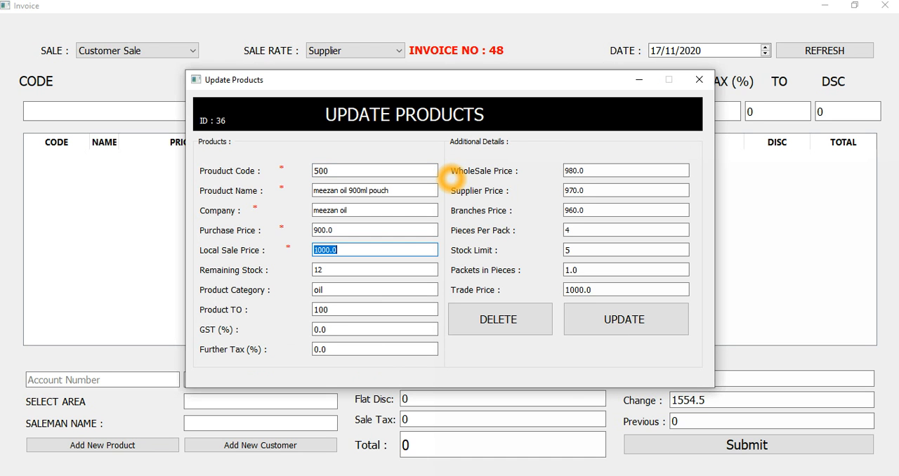
{"action": "key", "text": "shift+Tab"}
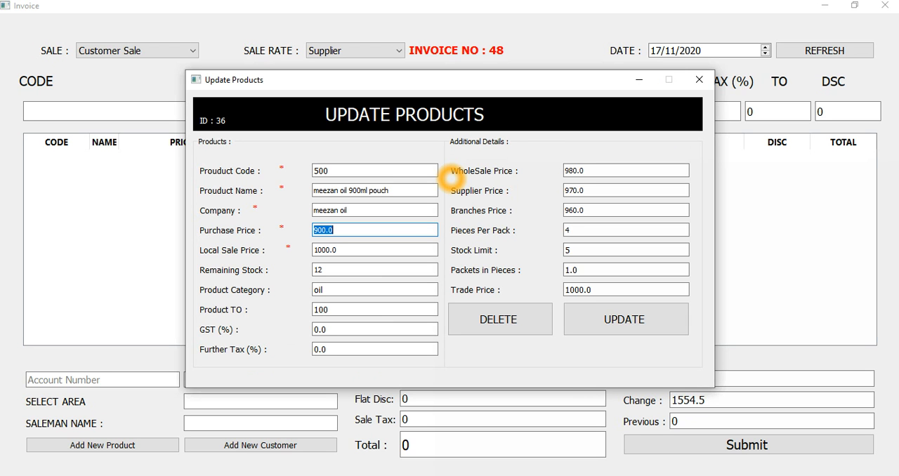
{"action": "key", "text": "Tab"}
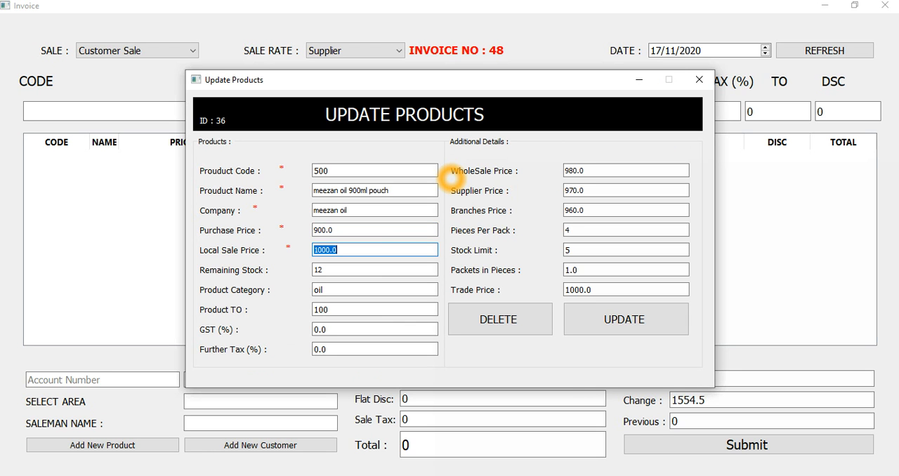
{"action": "type", "text": "1100"}
{"action": "key", "text": "Tab"}
{"action": "key", "text": "shift+Tab"}
{"action": "key", "text": "shift+Tab"}
{"action": "type", "text": "1000"}
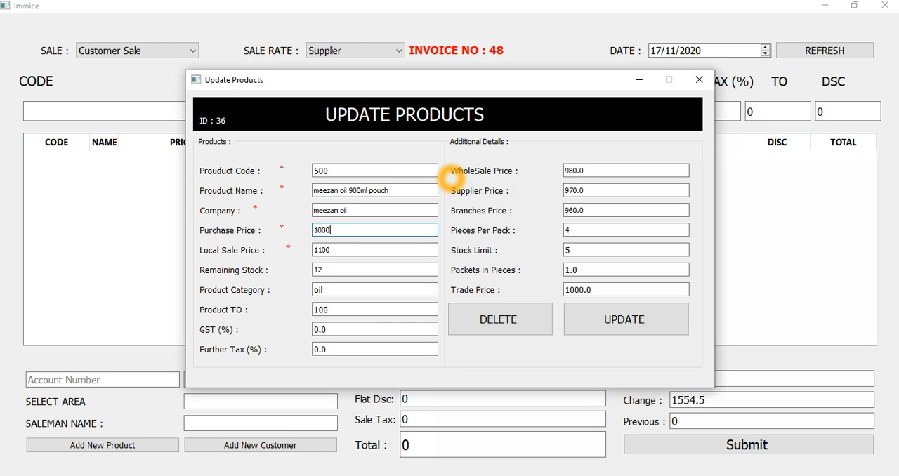
{"action": "left_click", "coordinate": [597, 317]}
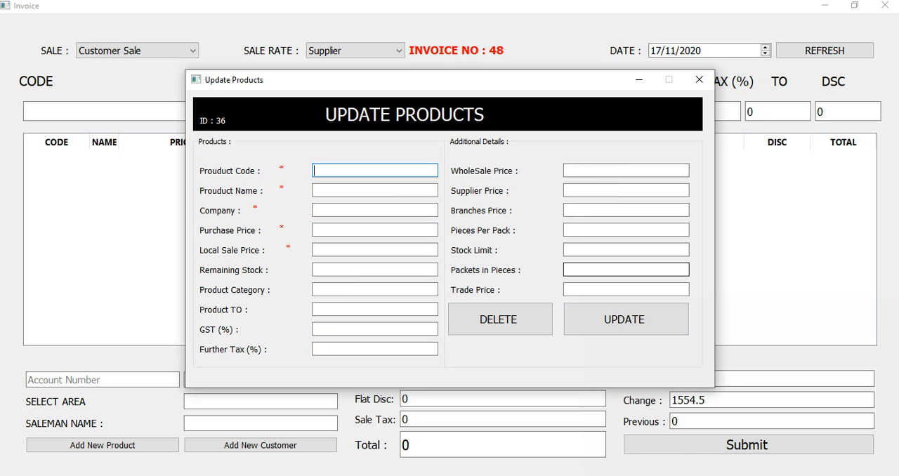
{"action": "left_click", "coordinate": [699, 80]}
Search products for "me", check the meezan oil's updated local price, and close the search window.
{"action": "left_click", "coordinate": [154, 114]}
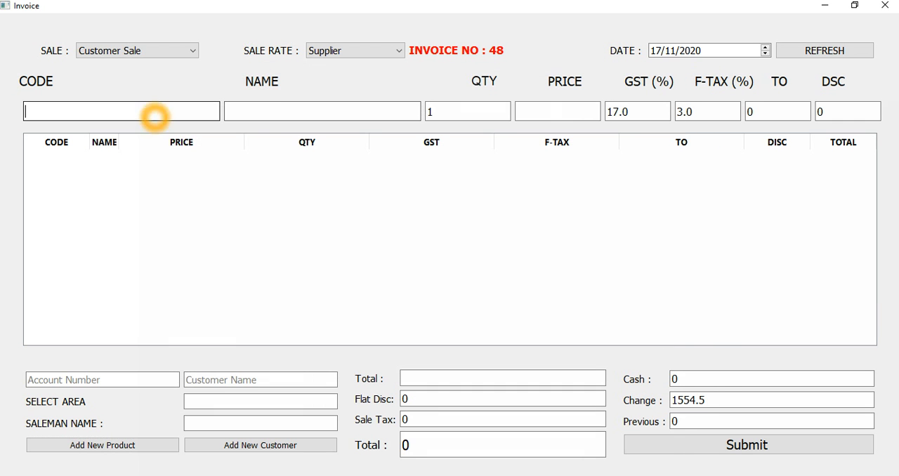
{"action": "left_click", "coordinate": [267, 114]}
{"action": "key", "text": "BackSpace"}
{"action": "left_click", "coordinate": [355, 90]}
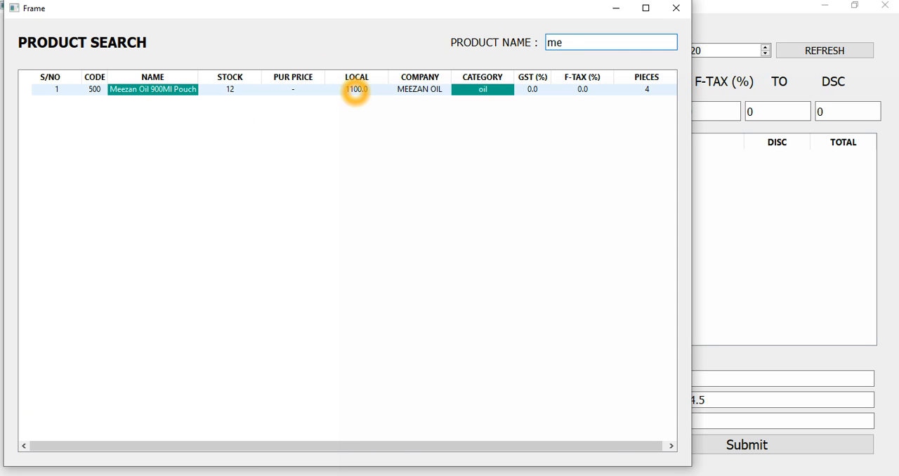
{"action": "left_click", "coordinate": [676, 7]}
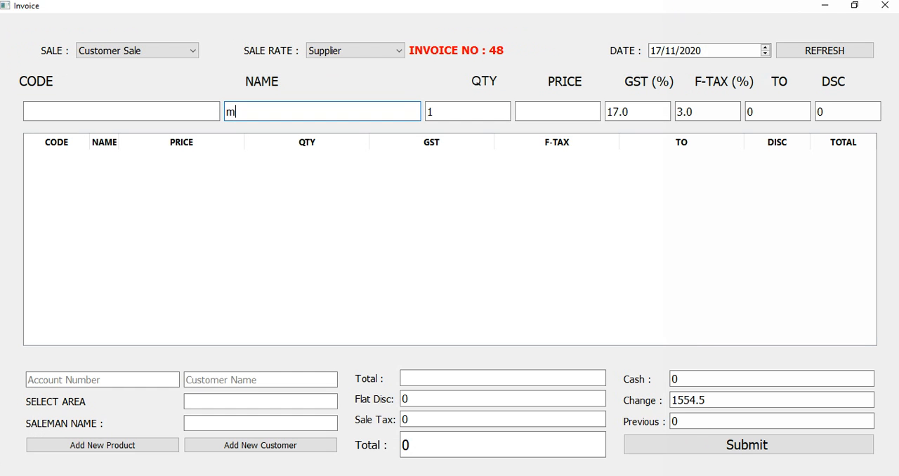
Search products for "me" and add the meezan oil 900ml pouch to the invoice with a quantity of 4.
{"action": "left_click", "coordinate": [247, 446]}
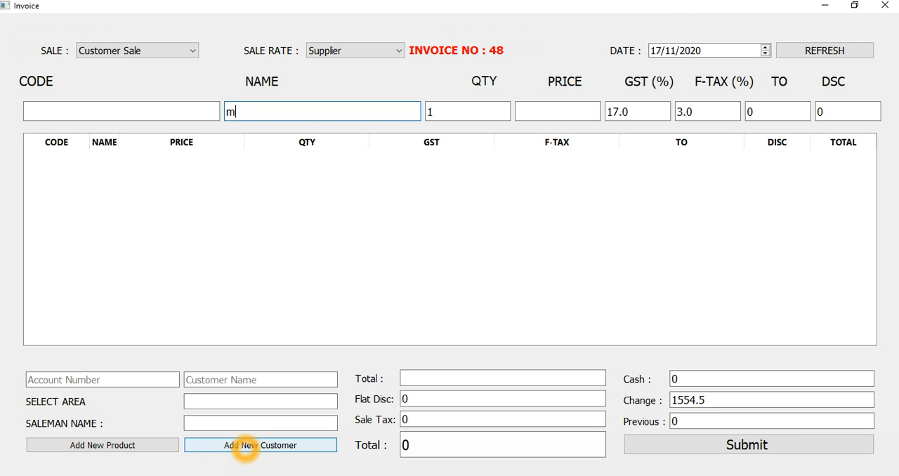
{"action": "double_click", "coordinate": [245, 116]}
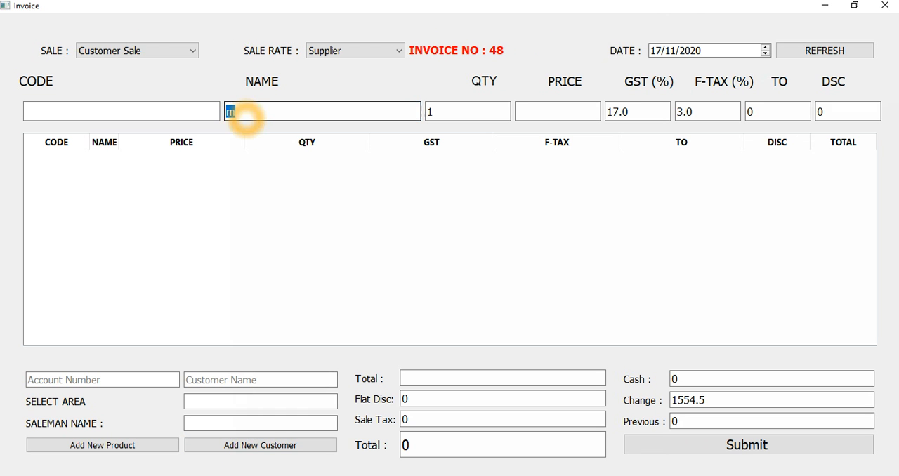
{"action": "type", "text": "me"}
{"action": "key", "text": "Return"}
{"action": "type", "text": "1"}
{"action": "key", "text": "Return"}
{"action": "key", "text": "Return"}
{"action": "key", "text": "Return"}
{"action": "key", "text": "Return"}
{"action": "key", "text": "Return"}
{"action": "key", "text": "Return"}
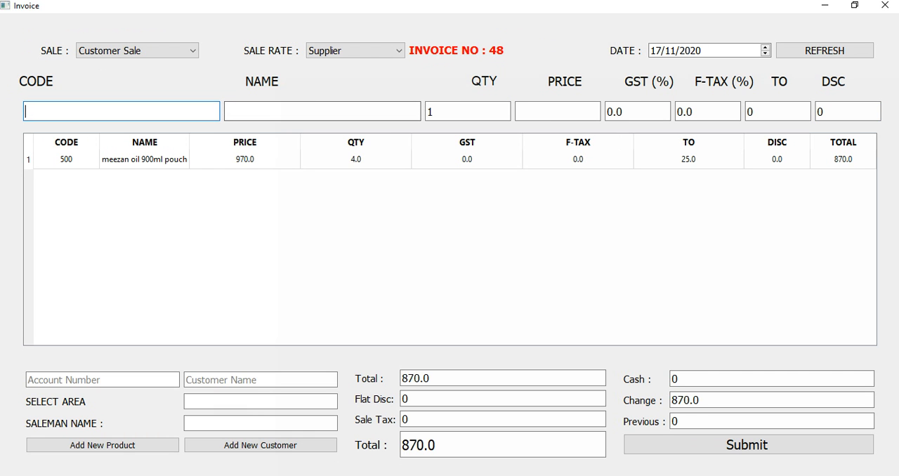
{"action": "left_click", "coordinate": [169, 380]}
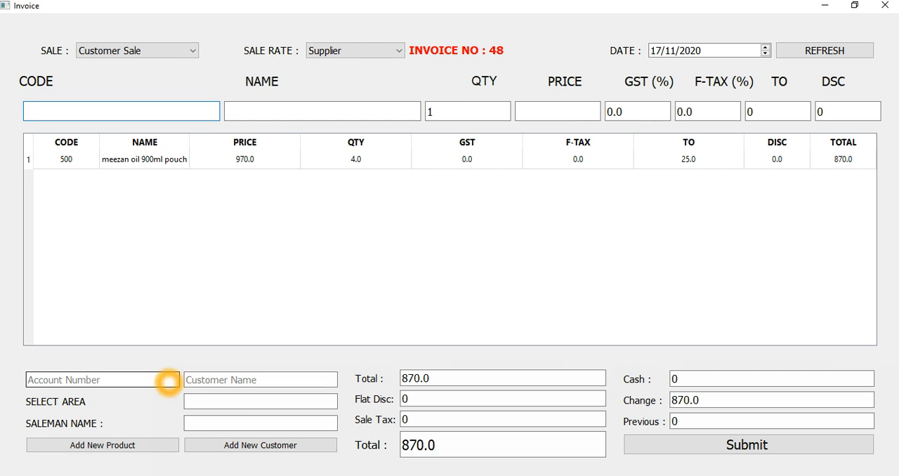
{"action": "left_click", "coordinate": [208, 384]}
{"action": "left_click", "coordinate": [211, 386]}
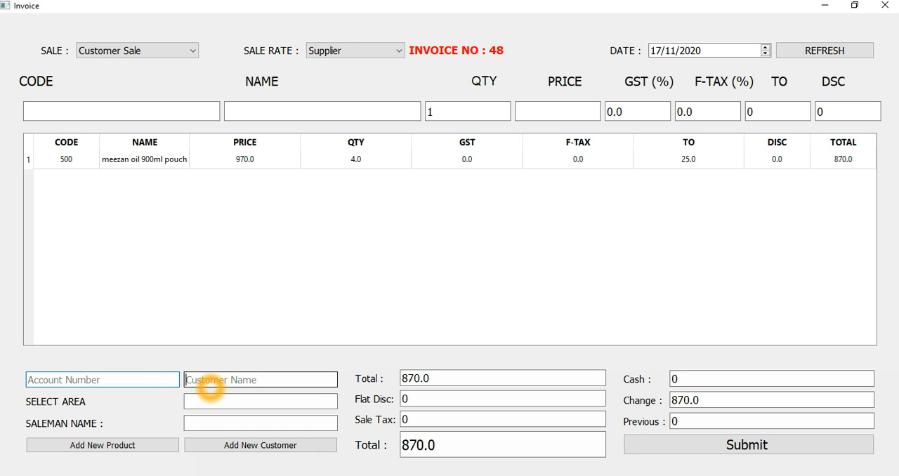
{"action": "left_click", "coordinate": [161, 381]}
{"action": "left_click", "coordinate": [242, 445]}
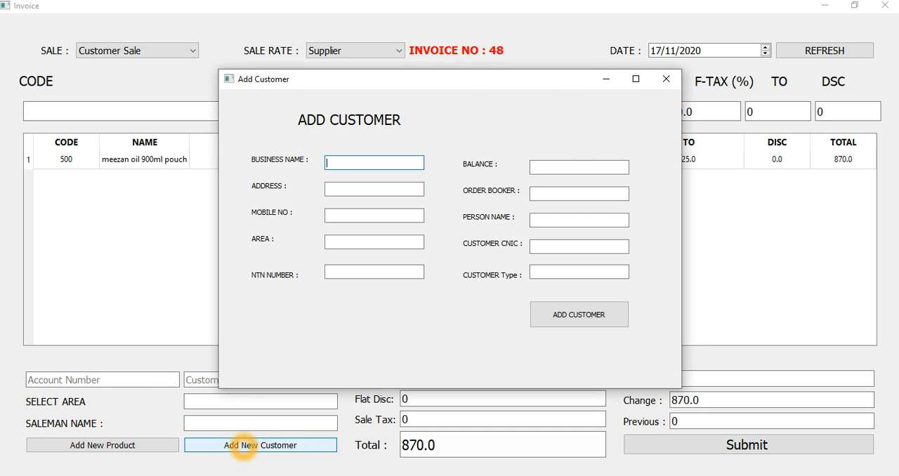
{"action": "left_click", "coordinate": [562, 312]}
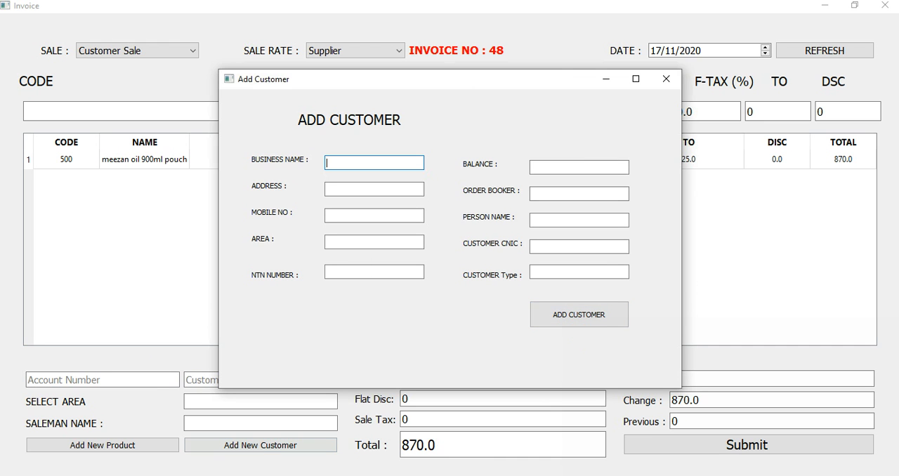
{"action": "left_click", "coordinate": [666, 79]}
{"action": "left_click", "coordinate": [257, 401]}
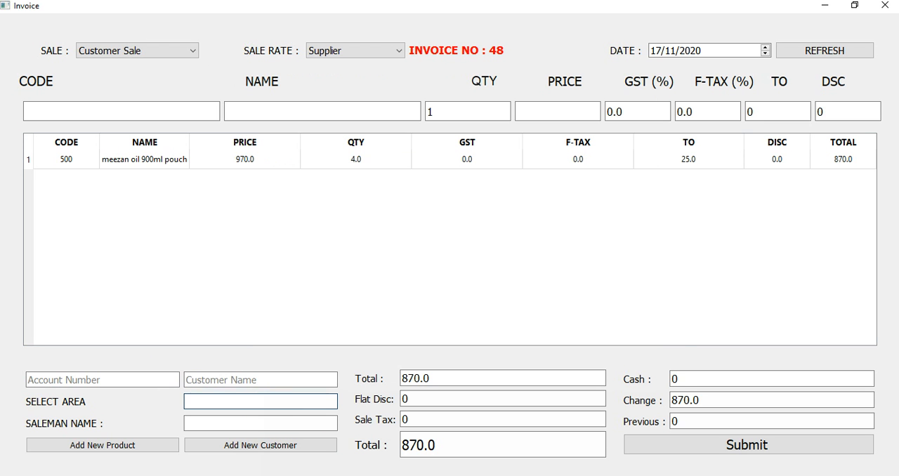
Open the new customer form and enter "test bussiness" as the business name.
{"action": "left_click", "coordinate": [285, 446]}
{"action": "type", "text": "test bussinee"}
{"action": "key", "text": "Tab"}
{"action": "key", "text": "shift+Tab"}
{"action": "key", "text": "End"}
{"action": "key", "text": "BackSpace"}
{"action": "type", "text": "ss"}
{"action": "key", "text": "Tab"}
Fill the new customer's address and mobile number with "-" and choose "abc area" as the area.
{"action": "type", "text": "addres"}
{"action": "key", "text": "ctrl+BackSpace"}
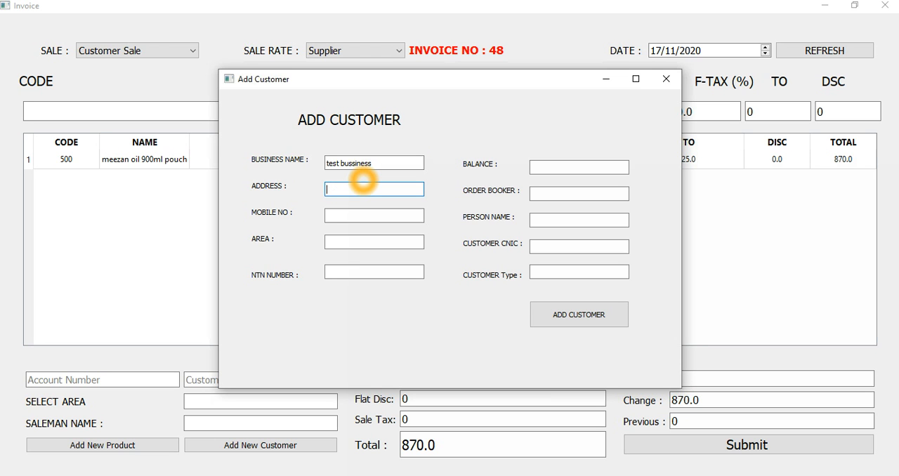
{"action": "type", "text": "-"}
{"action": "key", "text": "Tab"}
{"action": "type", "text": "-"}
{"action": "key", "text": "Tab"}
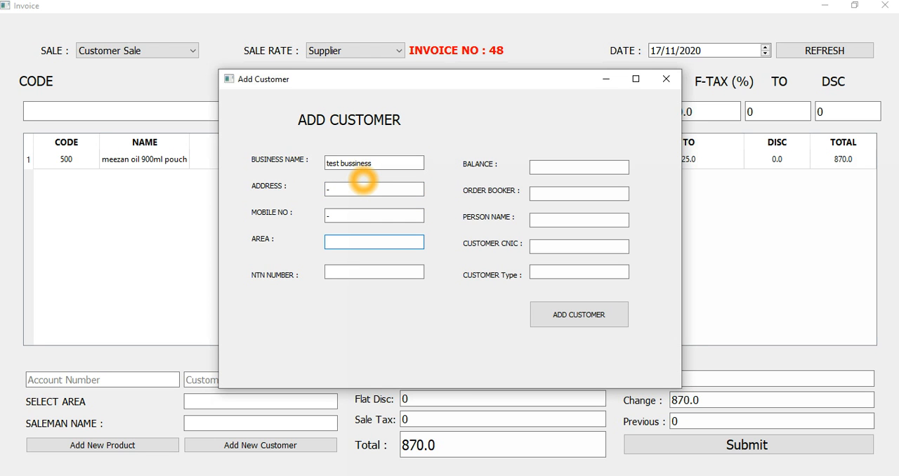
{"action": "type", "text": "as"}
{"action": "key", "text": "BackSpace"}
{"action": "type", "text": "b"}
{"action": "key", "text": "Down"}
{"action": "key", "text": "Return"}
{"action": "key", "text": "Tab"}
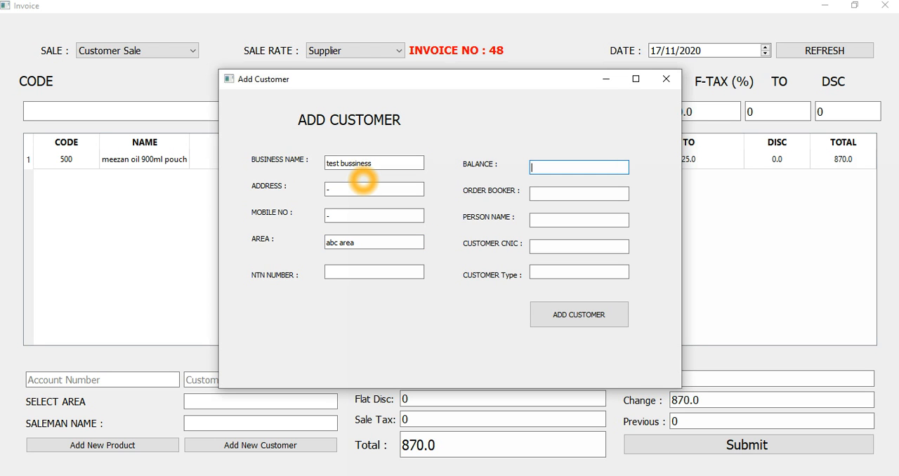
Set the balance to 0, choose the order booker found with "w", and enter "test person name" as the person name.
{"action": "type", "text": "0"}
{"action": "key", "text": "Tab"}
{"action": "type", "text": "w"}
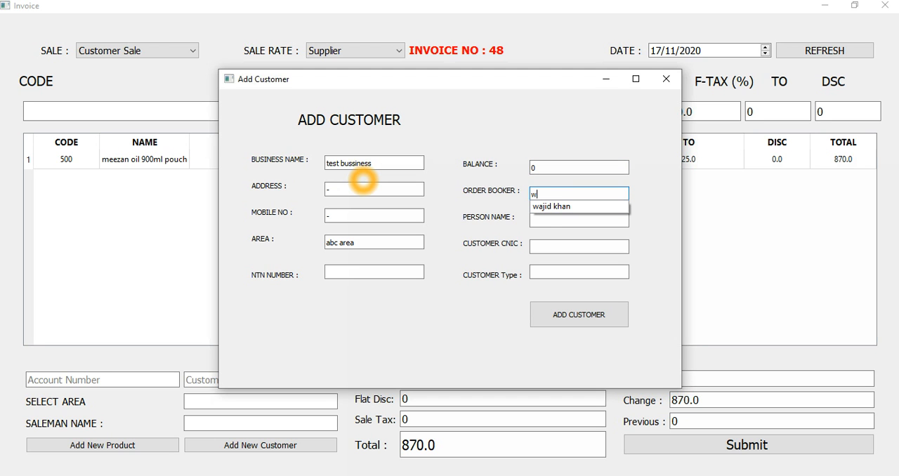
{"action": "key", "text": "Down"}
{"action": "key", "text": "Return"}
{"action": "key", "text": "Tab"}
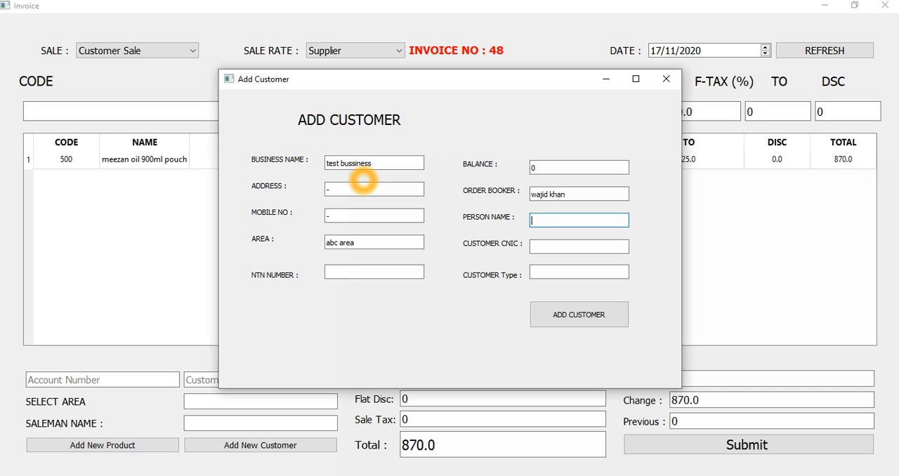
{"action": "type", "text": "test person name"}
{"action": "key", "text": "Tab"}
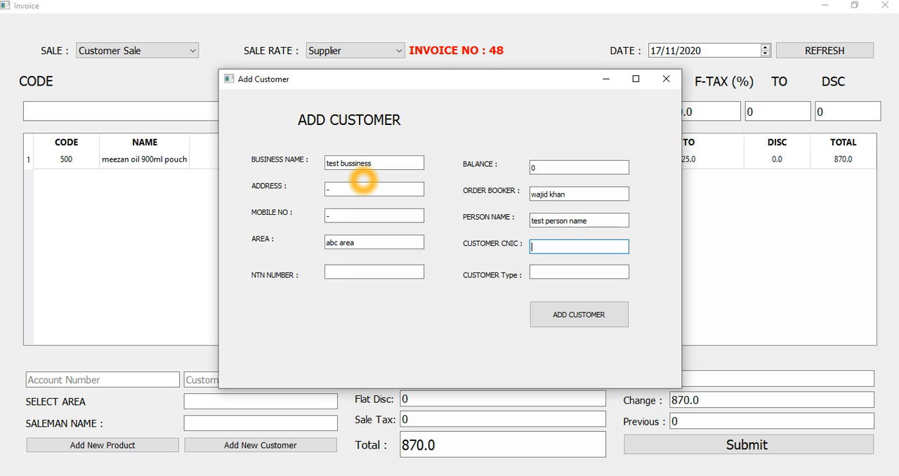
Fill the customer CNIC and NTN number with "-" as a placeholder.
{"action": "type", "text": "13121-------"}
{"action": "key", "text": "Tab"}
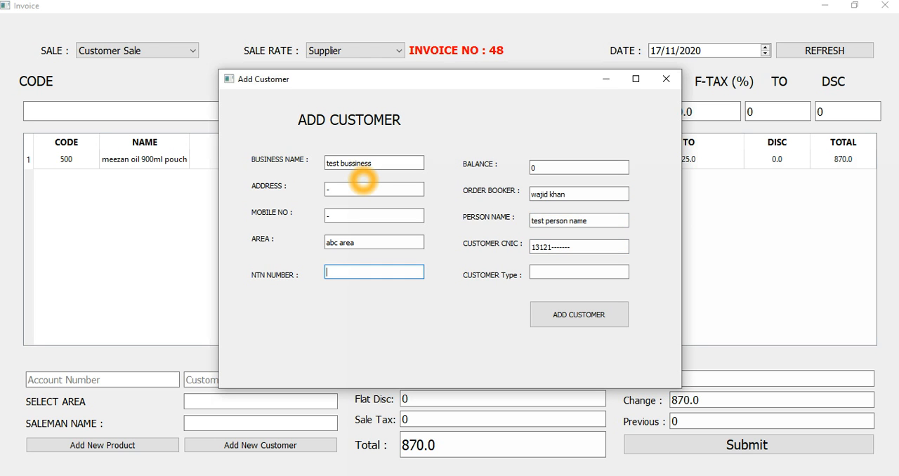
{"action": "type", "text": "-"}
{"action": "key", "text": "shift+Tab"}
{"action": "type", "text": "-"}
{"action": "key", "text": "Tab"}
{"action": "key", "text": "shift+Tab"}
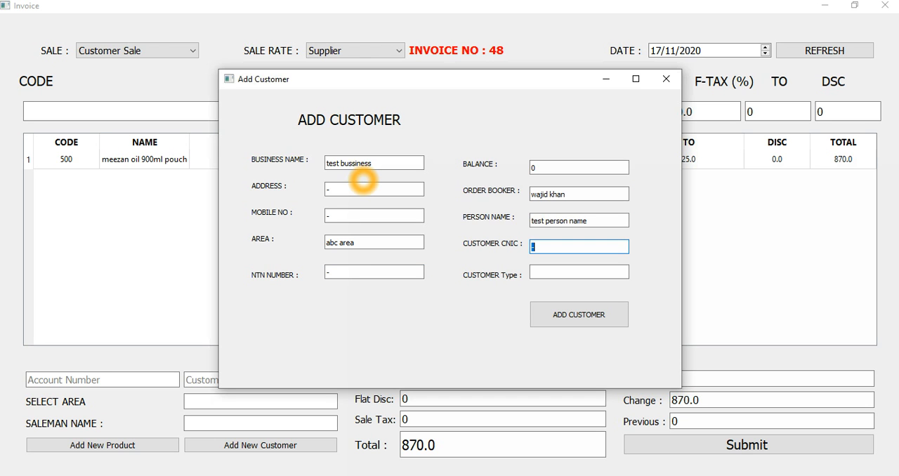
{"action": "key", "text": "Tab"}
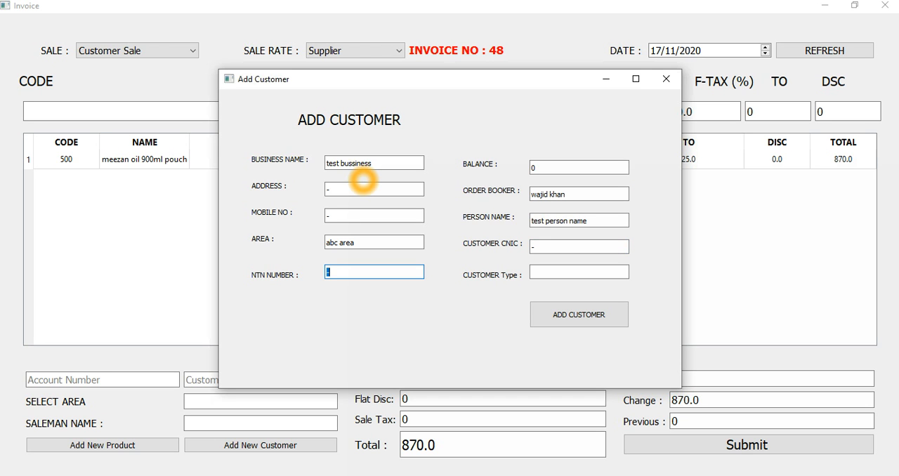
Set the customer type to "r", add the customer, and close the form.
{"action": "key", "text": "Tab"}
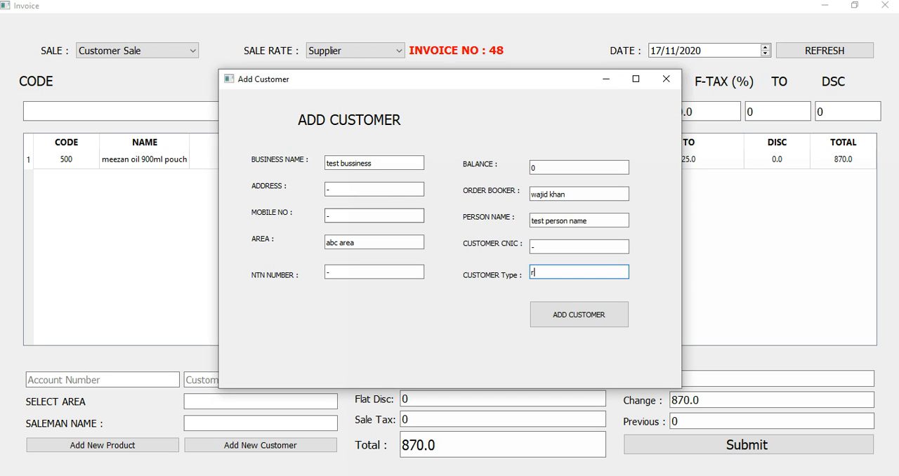
{"action": "left_click", "coordinate": [562, 314]}
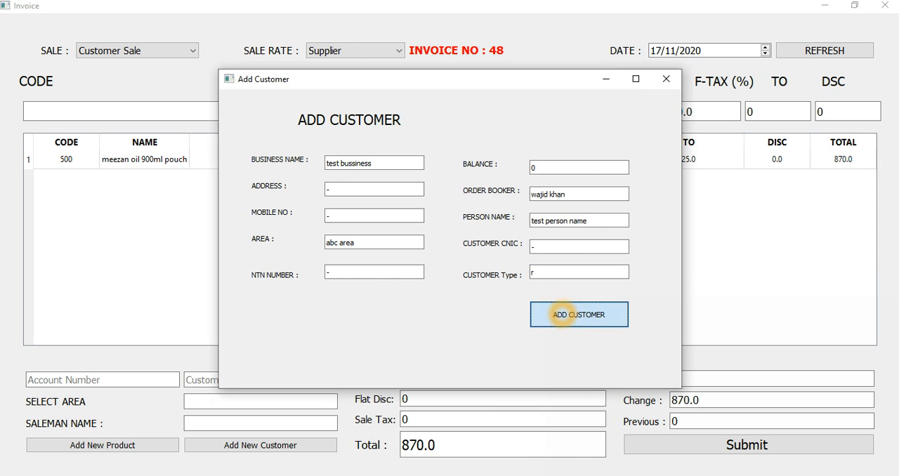
{"action": "left_click", "coordinate": [663, 79]}
{"action": "left_click", "coordinate": [216, 401]}
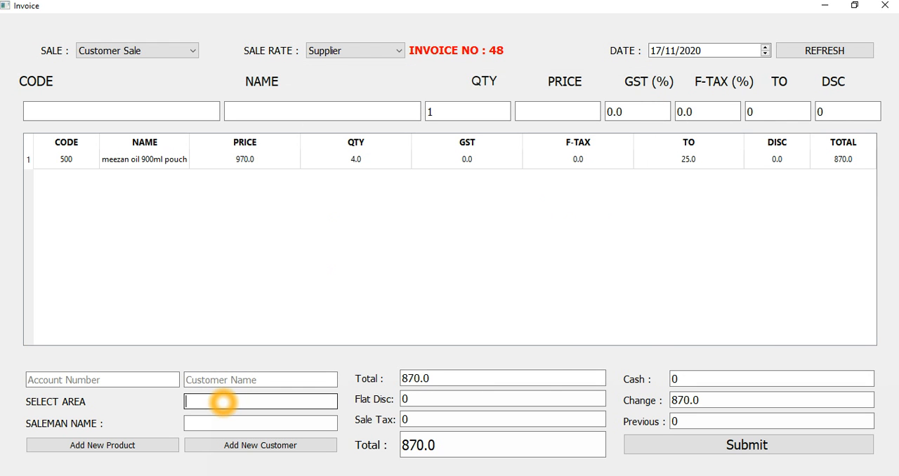
{"action": "left_click", "coordinate": [225, 381]}
{"action": "type", "text": "s"}
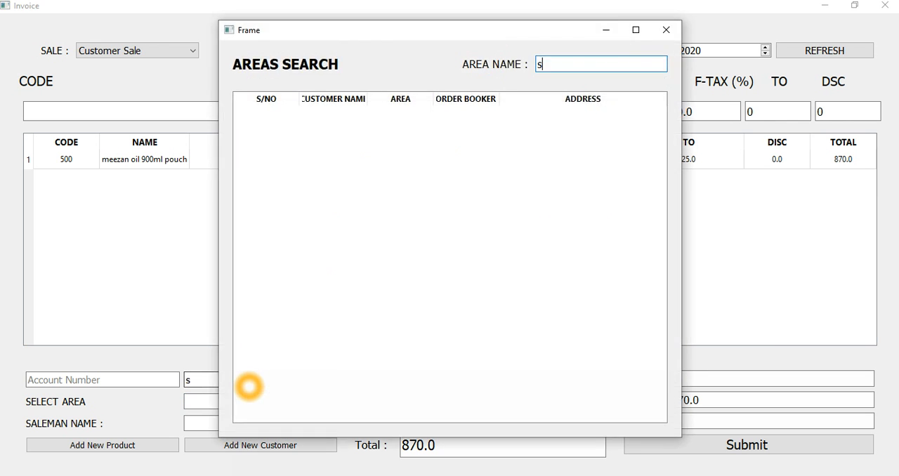
{"action": "key", "text": "Escape"}
{"action": "key", "text": "BackSpace"}
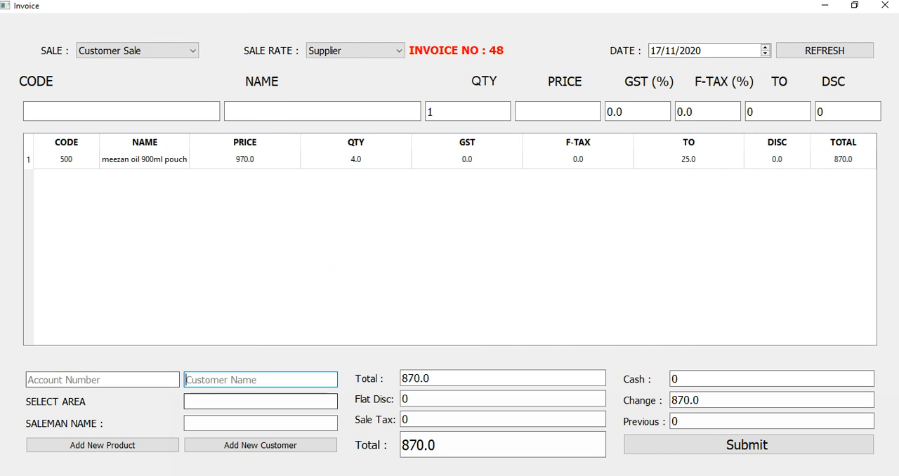
{"action": "left_click", "coordinate": [137, 380]}
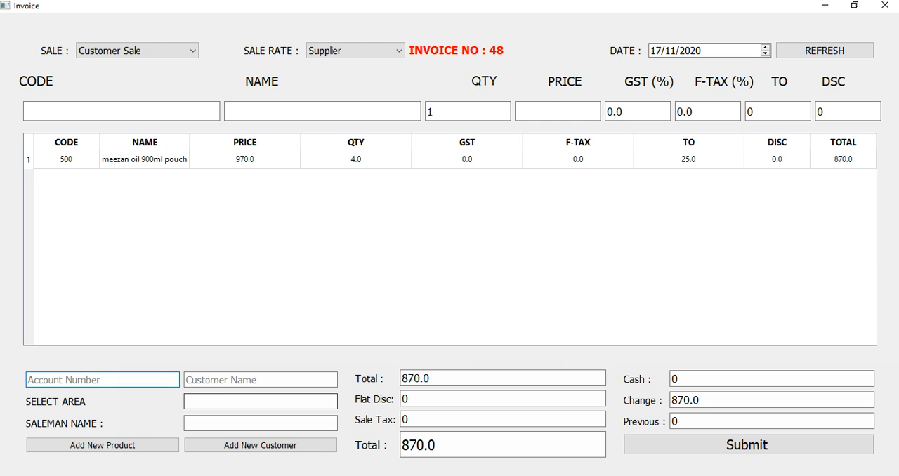
Set the invoice's area to "abc area" from the suggestions for "ab".
{"action": "left_click", "coordinate": [232, 402]}
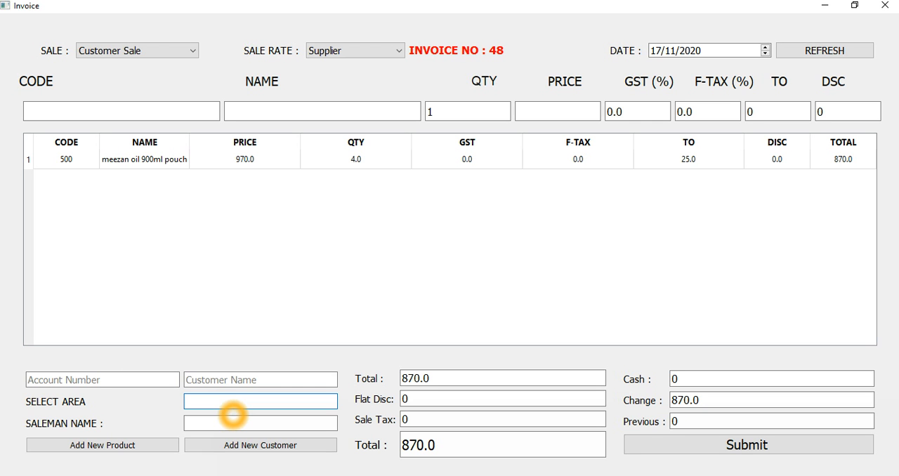
{"action": "type", "text": "ab"}
{"action": "key", "text": "Down"}
{"action": "key", "text": "Return"}
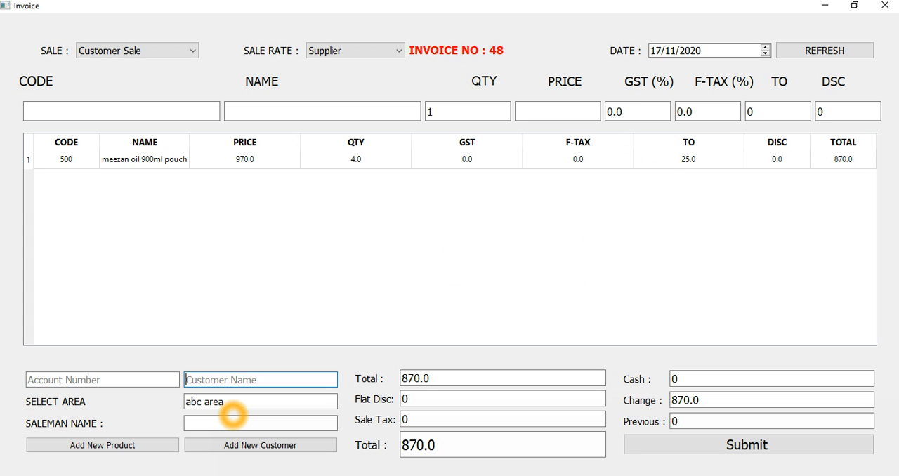
Open the customer search for the chosen area with "t" and pick "test bussiness" as the invoice's customer.
{"action": "type", "text": "c"}
{"action": "key", "text": "Escape"}
{"action": "type", "text": "t"}
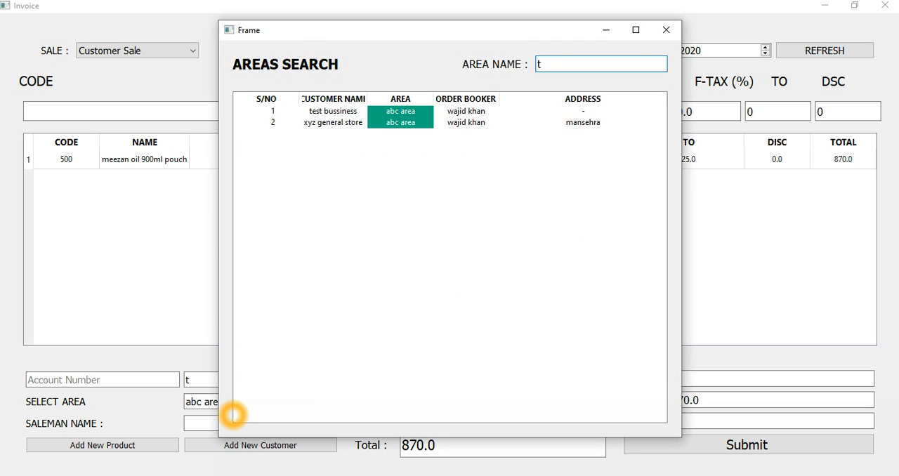
{"action": "key", "text": "Down"}
{"action": "key", "text": "Down"}
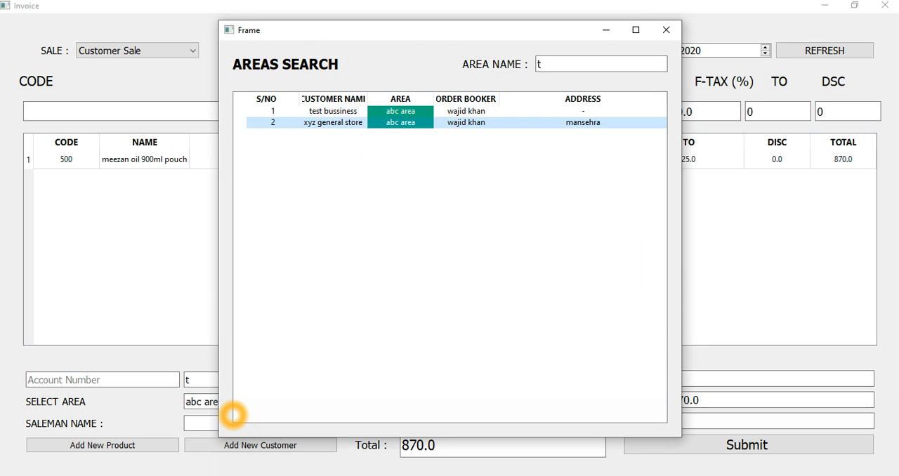
{"action": "key", "text": "Up"}
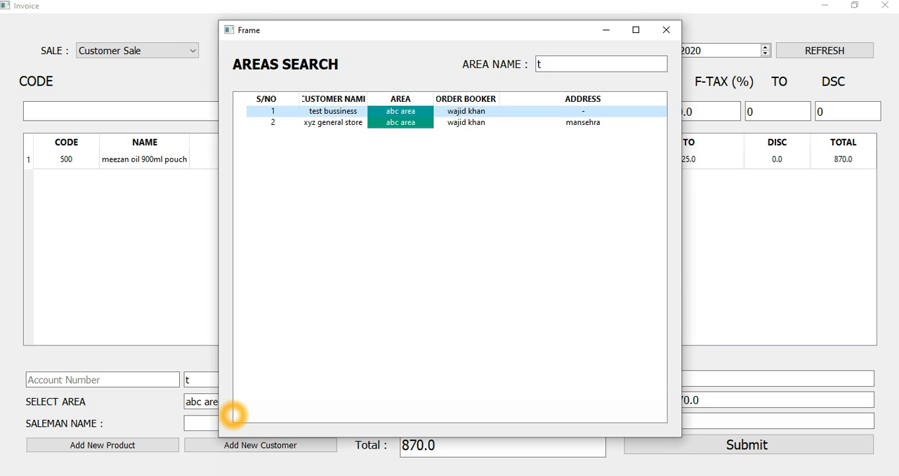
{"action": "key", "text": "Down"}
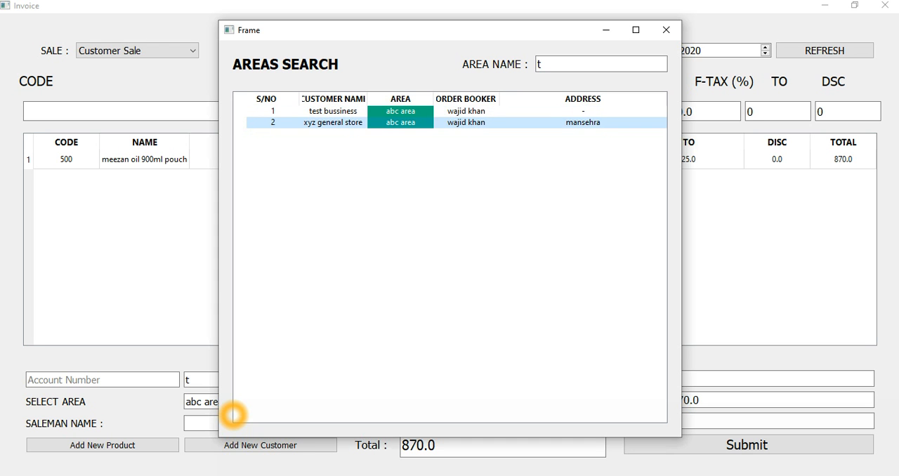
{"action": "key", "text": "Up"}
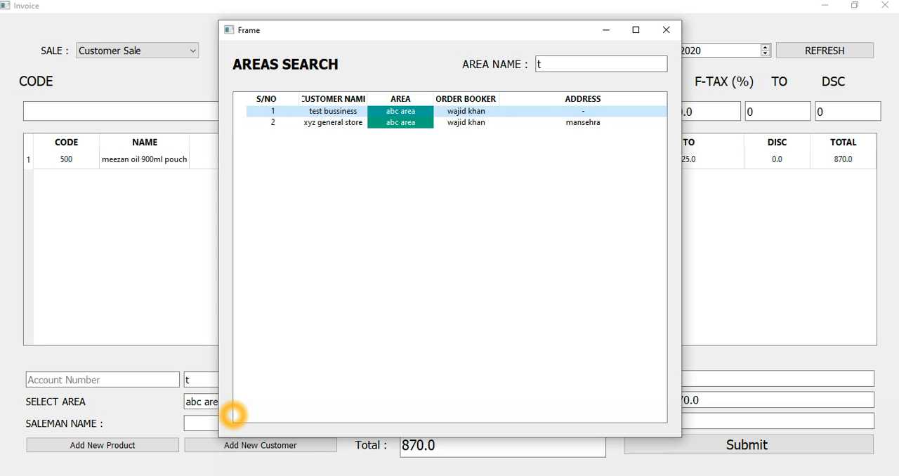
{"action": "key", "text": "Return"}
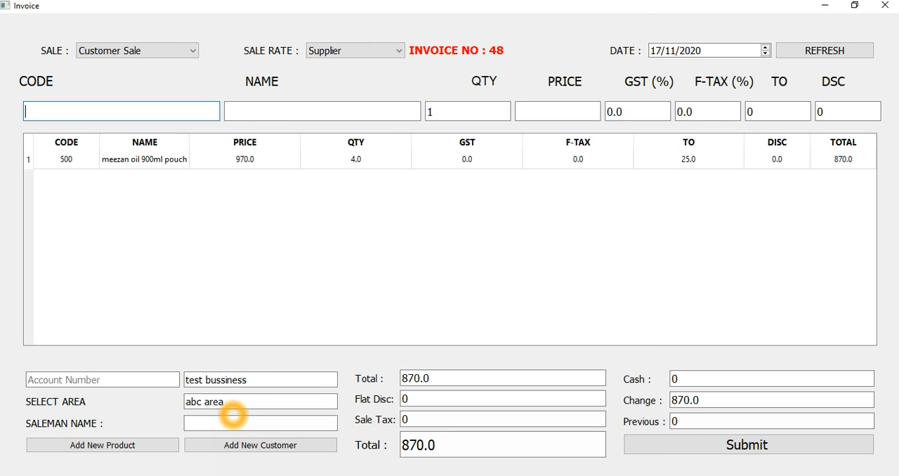
{"action": "left_click", "coordinate": [135, 139]}
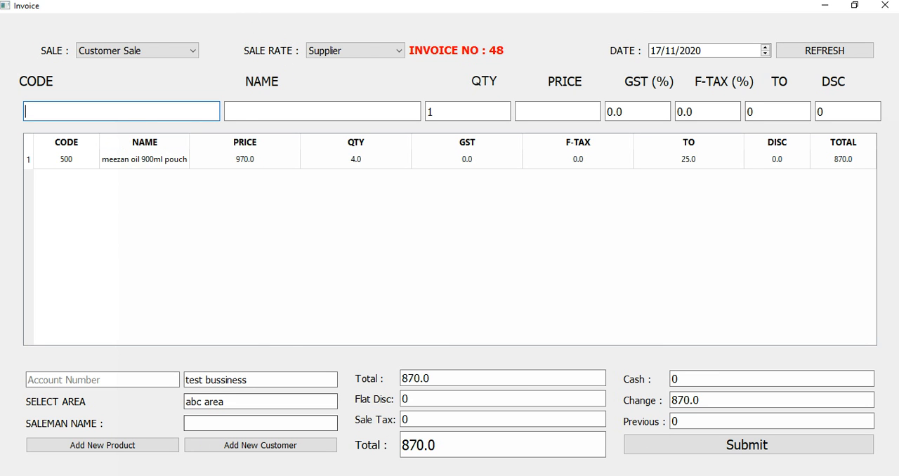
{"action": "left_click", "coordinate": [249, 445]}
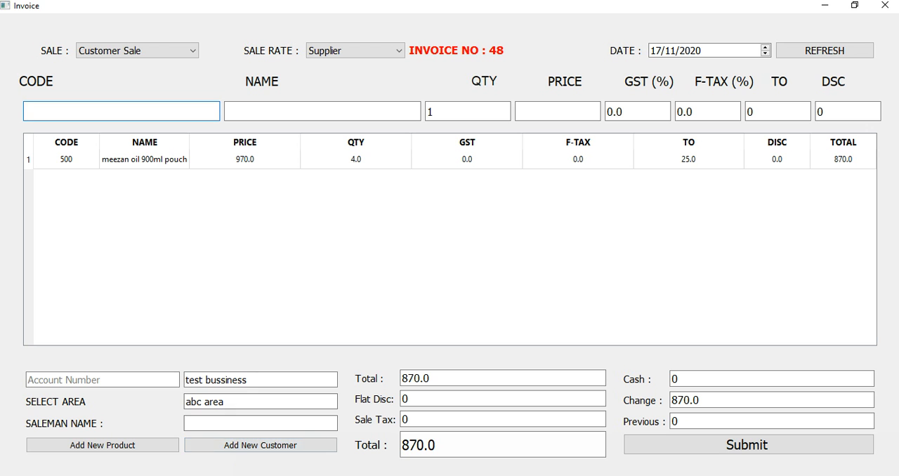
{"action": "left_click", "coordinate": [150, 156]}
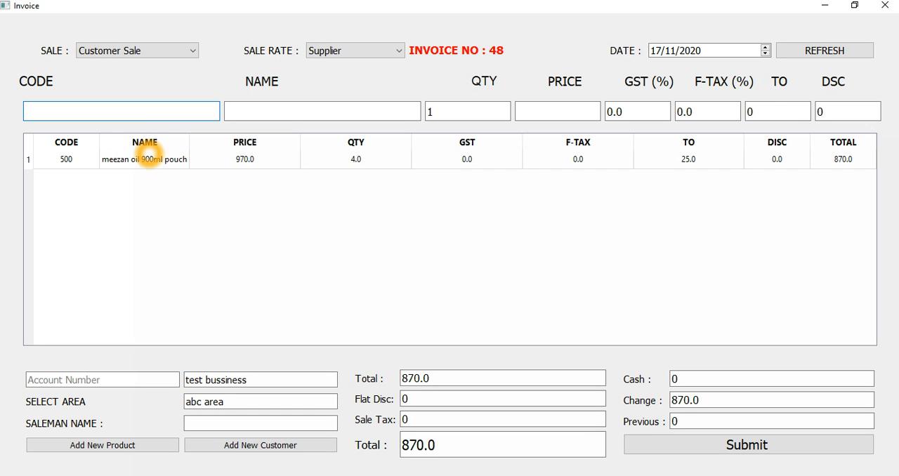
Submit the customer invoice, and open the sale report with bill 47 selected.
{"action": "key", "text": "ctrl+s"}
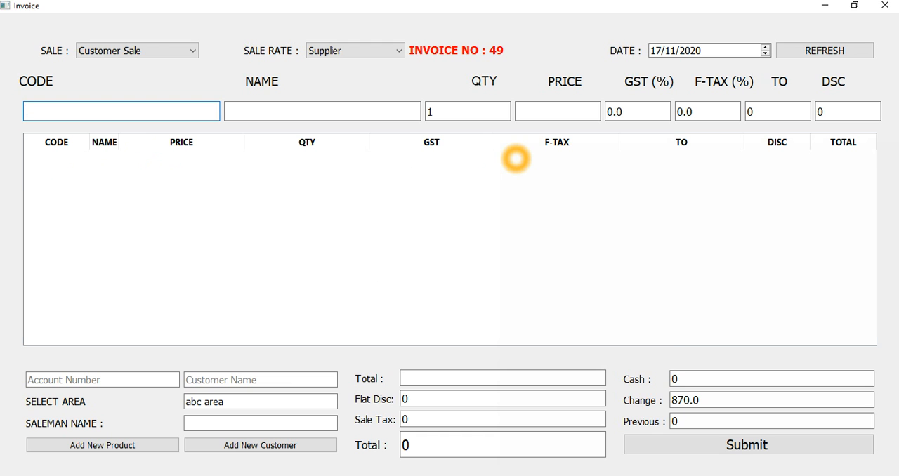
{"action": "key", "text": "ctrl+r"}
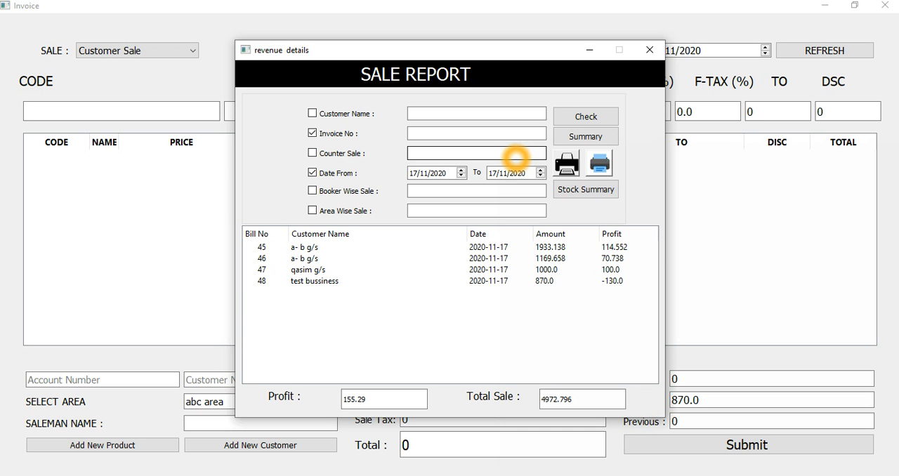
{"action": "left_click", "coordinate": [309, 270]}
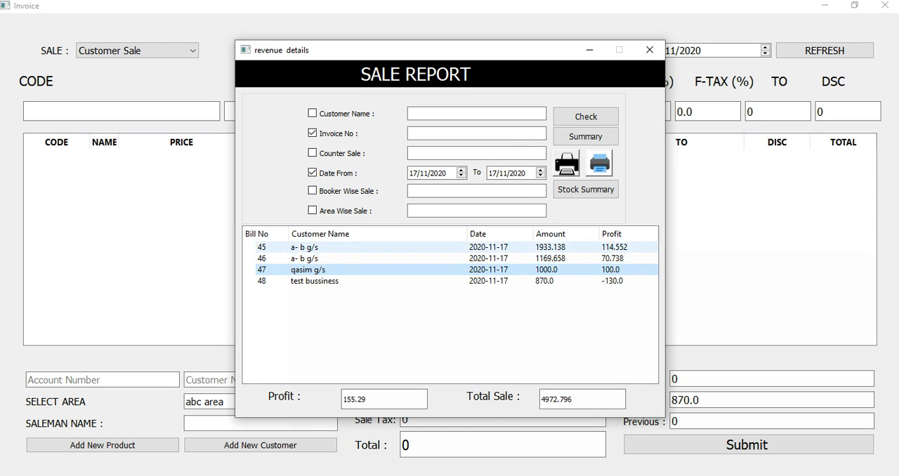